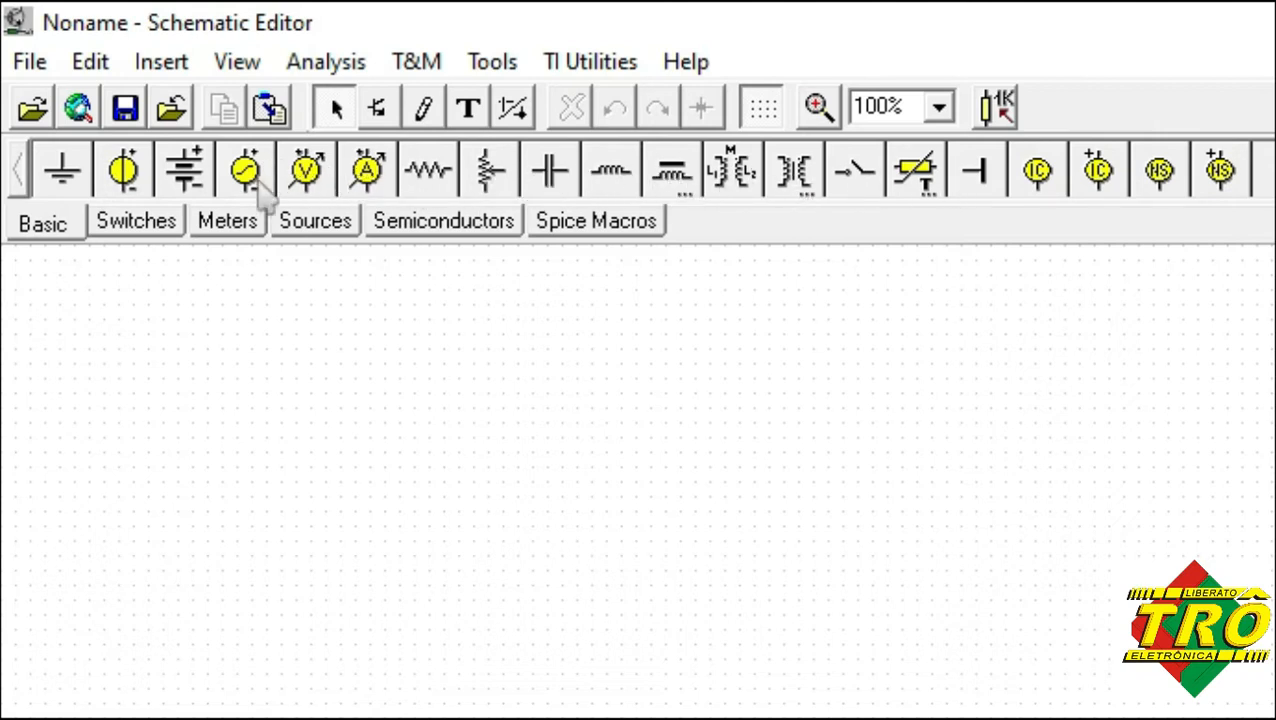
{"action": "left_click", "coordinate": [130, 232]}
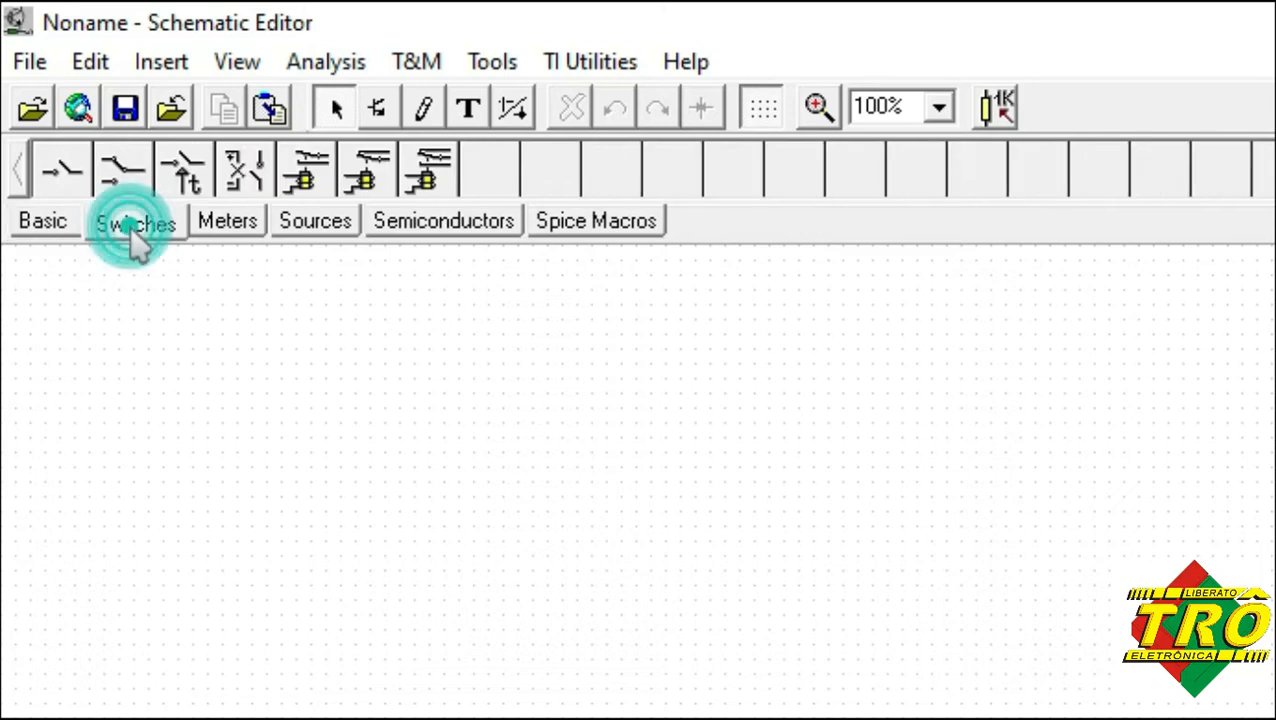
{"action": "left_click", "coordinate": [236, 240]}
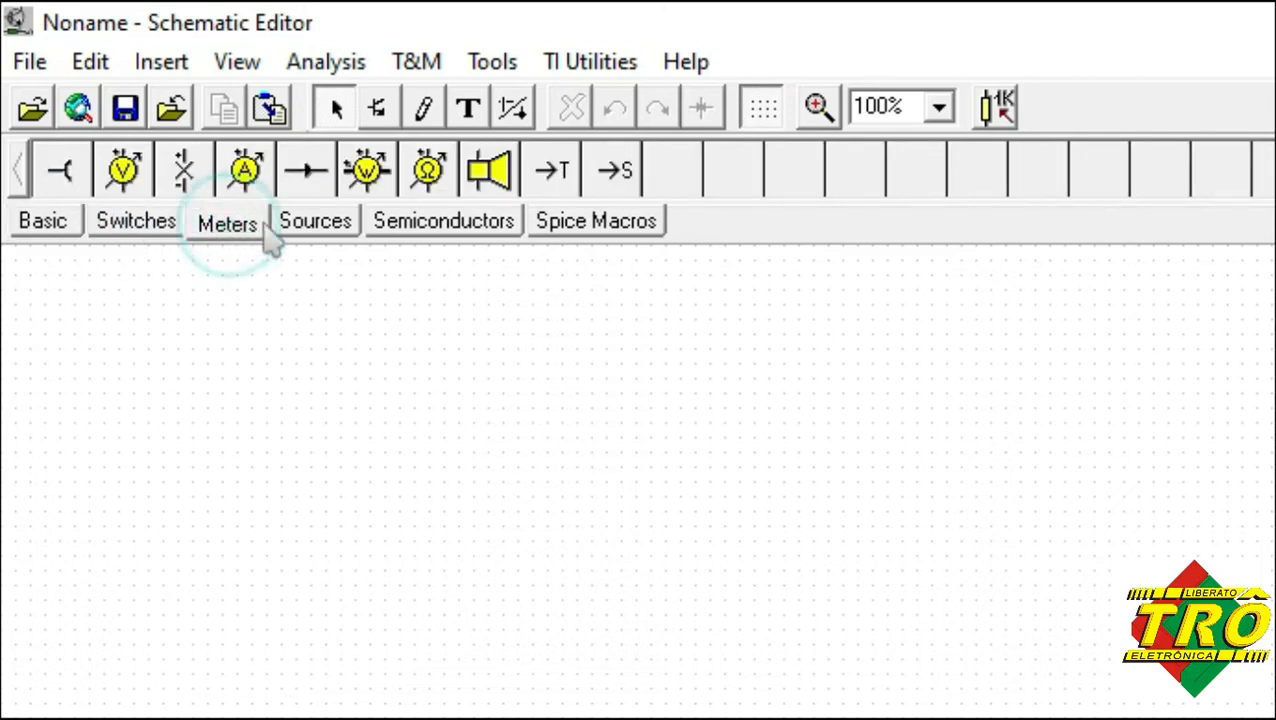
{"action": "left_click", "coordinate": [320, 235]}
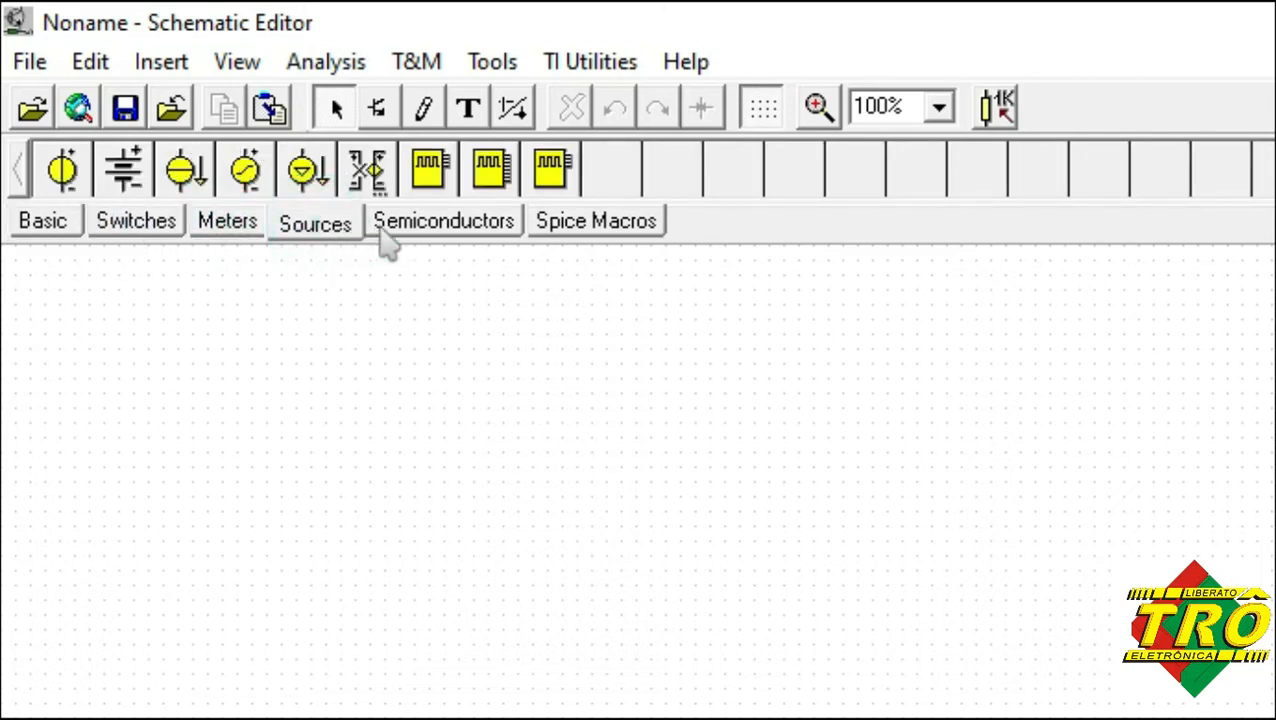
{"action": "left_click", "coordinate": [446, 236]}
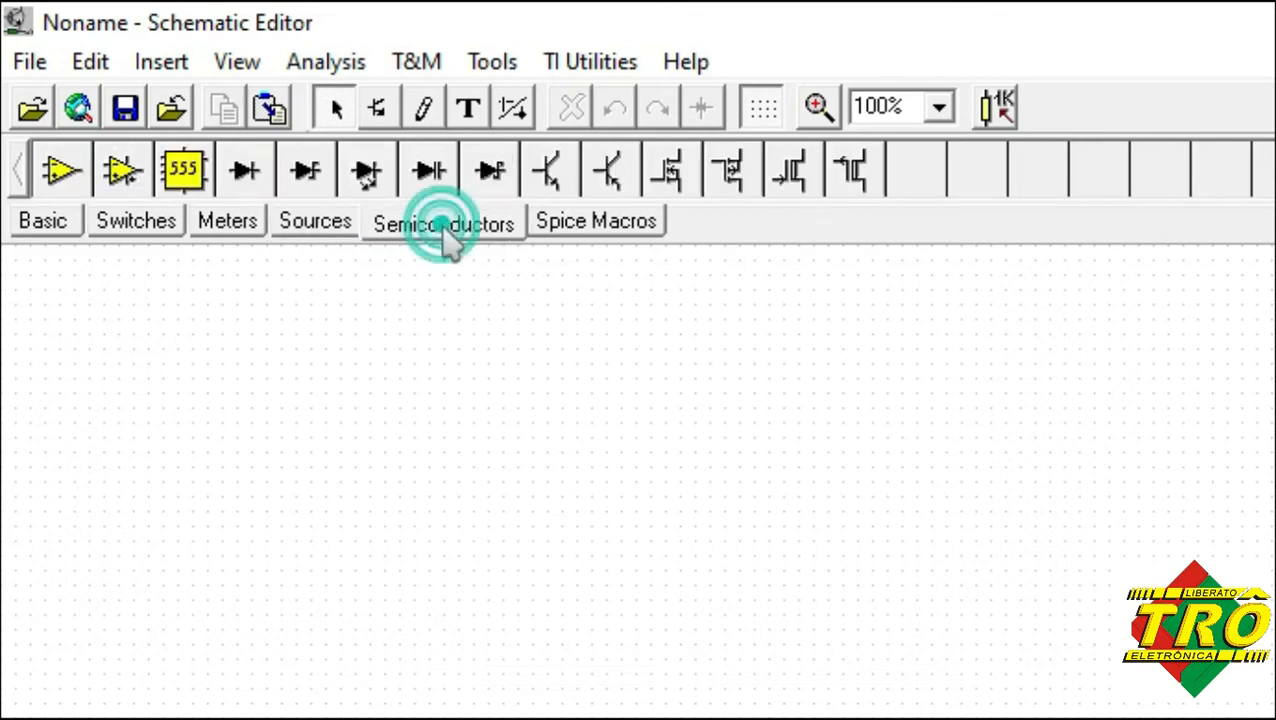
Place a ground symbol on the empty sheet and a battery directly above it, connected to the ground.
{"action": "left_click", "coordinate": [50, 226]}
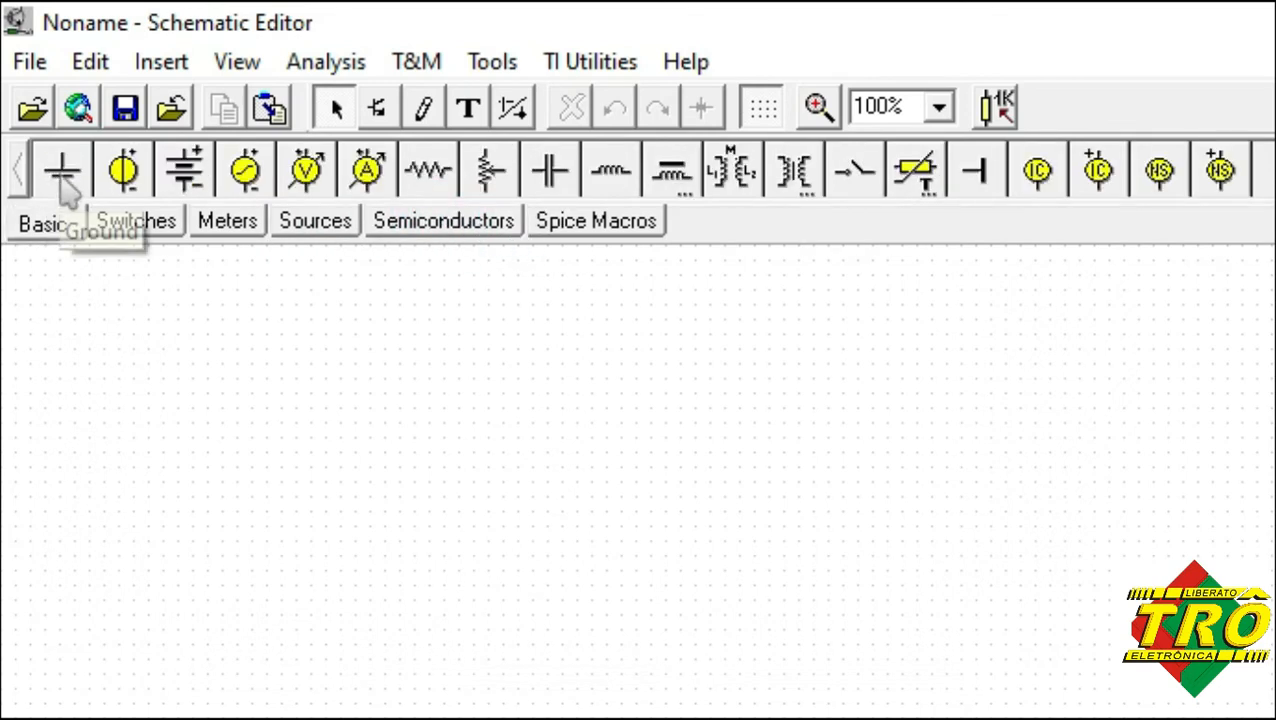
{"action": "left_click", "coordinate": [60, 178]}
{"action": "left_click", "coordinate": [238, 566]}
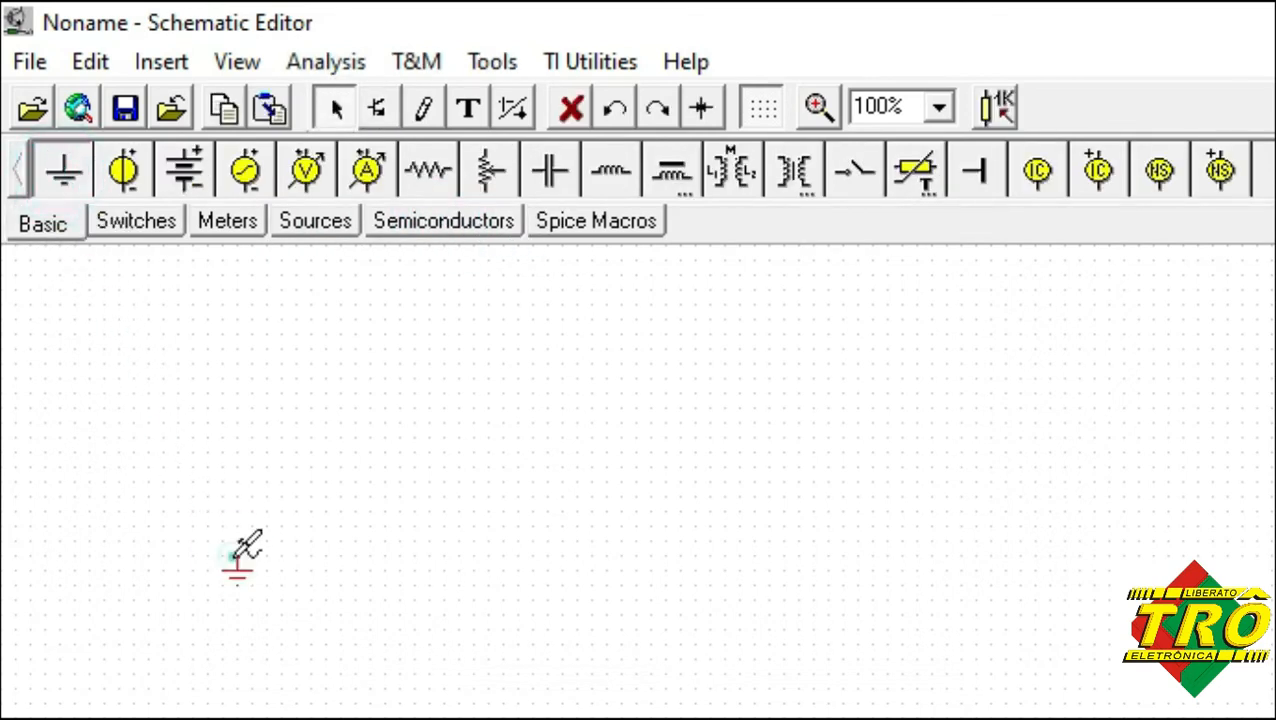
{"action": "left_click", "coordinate": [183, 175]}
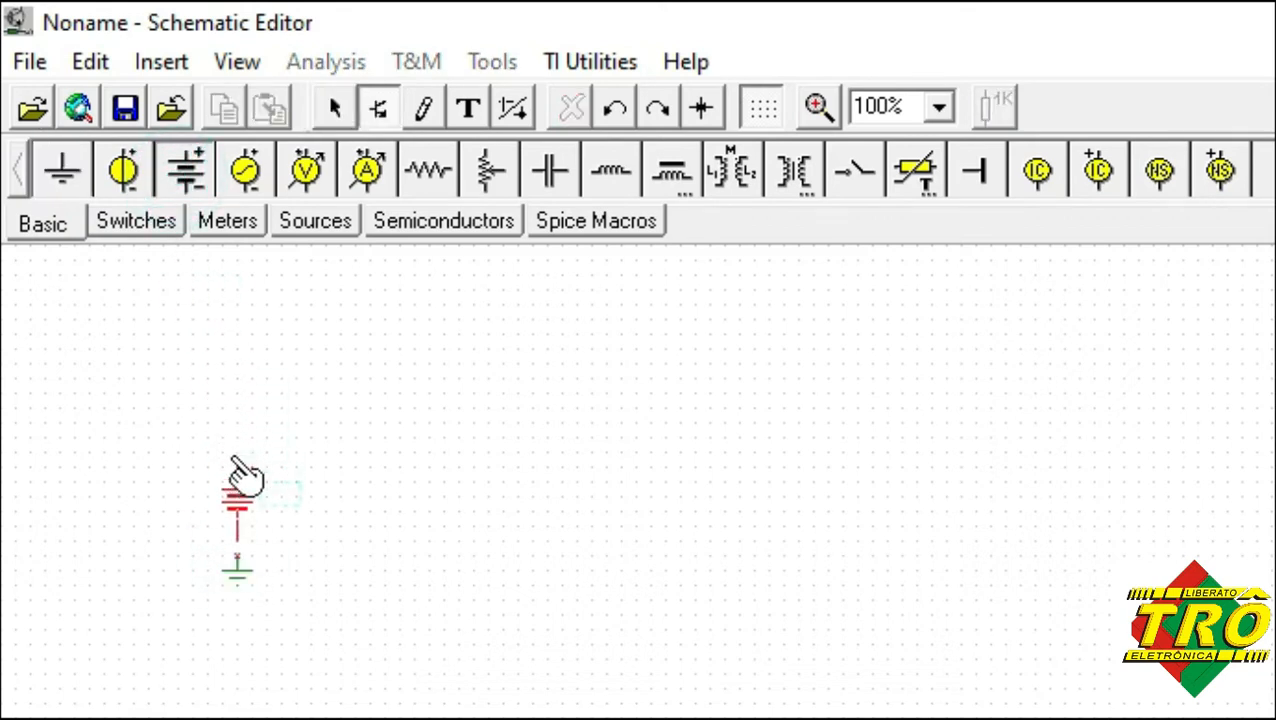
{"action": "left_click", "coordinate": [238, 476]}
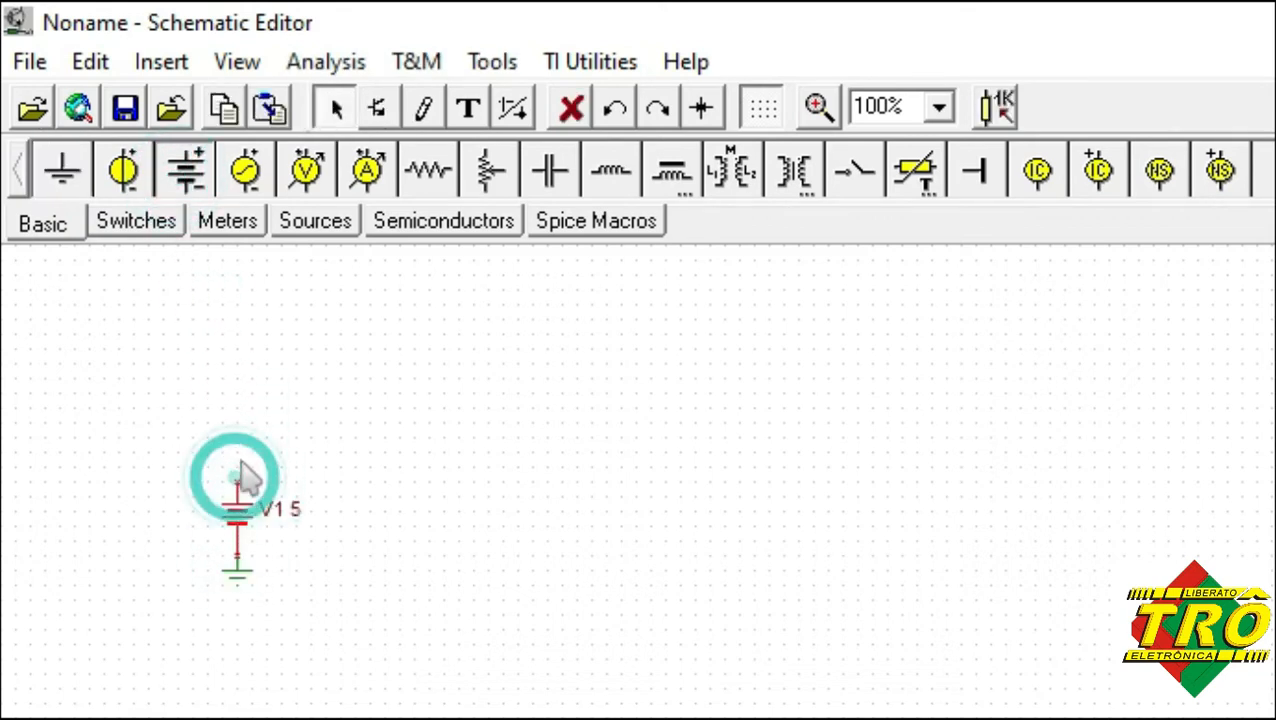
Place a horizontal 1k resistor above the battery, with its left end wired to the battery's positive terminal.
{"action": "left_click", "coordinate": [429, 170]}
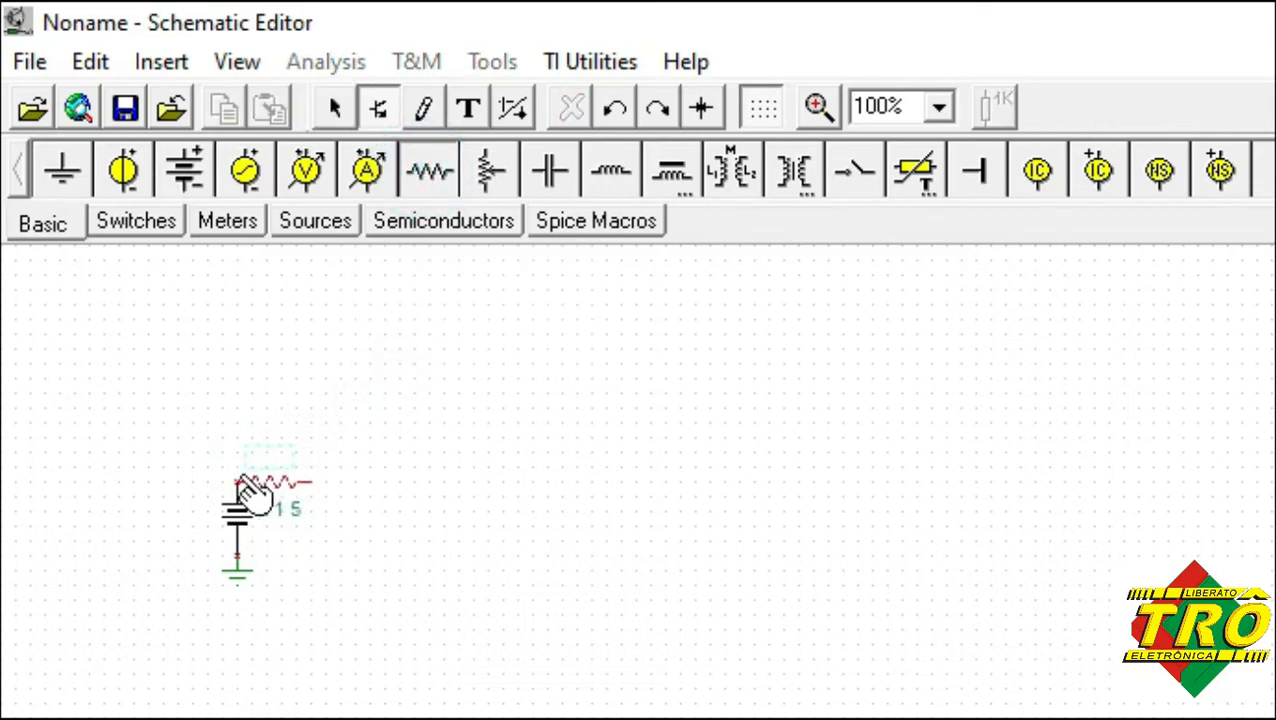
{"action": "left_click", "coordinate": [243, 481]}
{"action": "left_click_drag", "start_coordinate": [283, 497], "coordinate": [328, 450]}
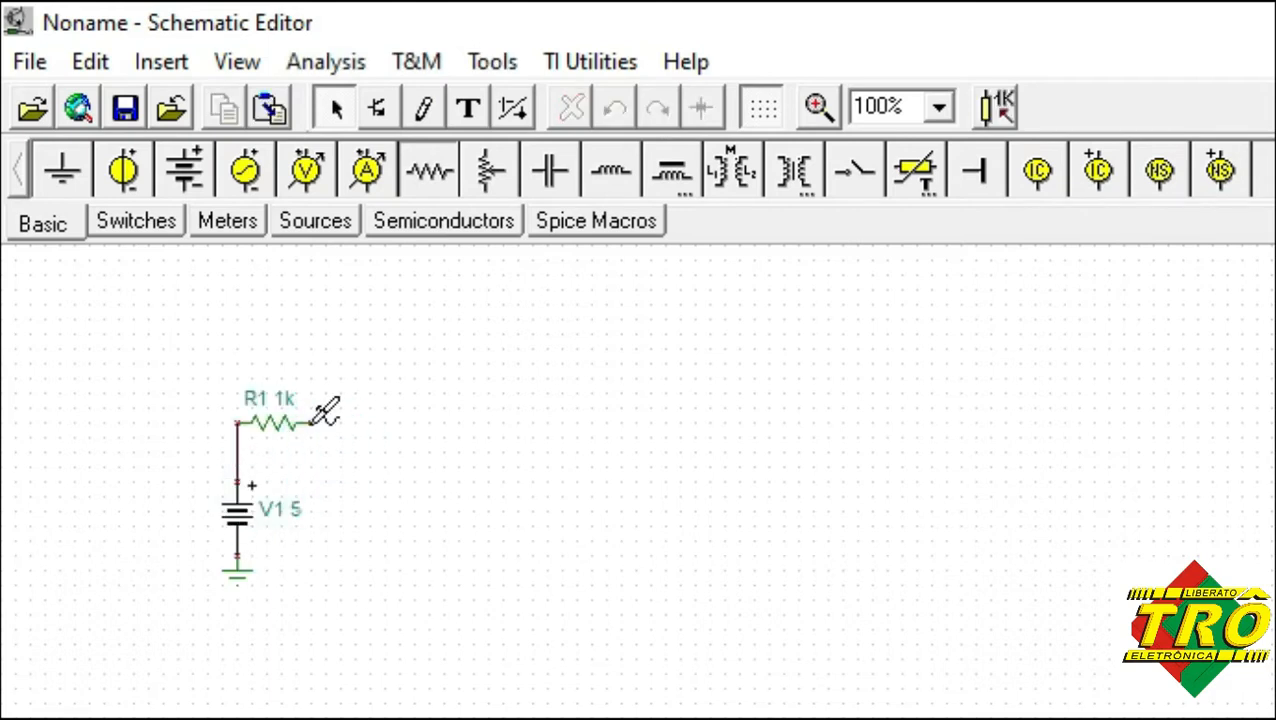
Wire the resistor's free end to the battery's grounded terminal and straighten the wire into a single right-angle bend.
{"action": "left_click_drag", "start_coordinate": [312, 424], "coordinate": [237, 557]}
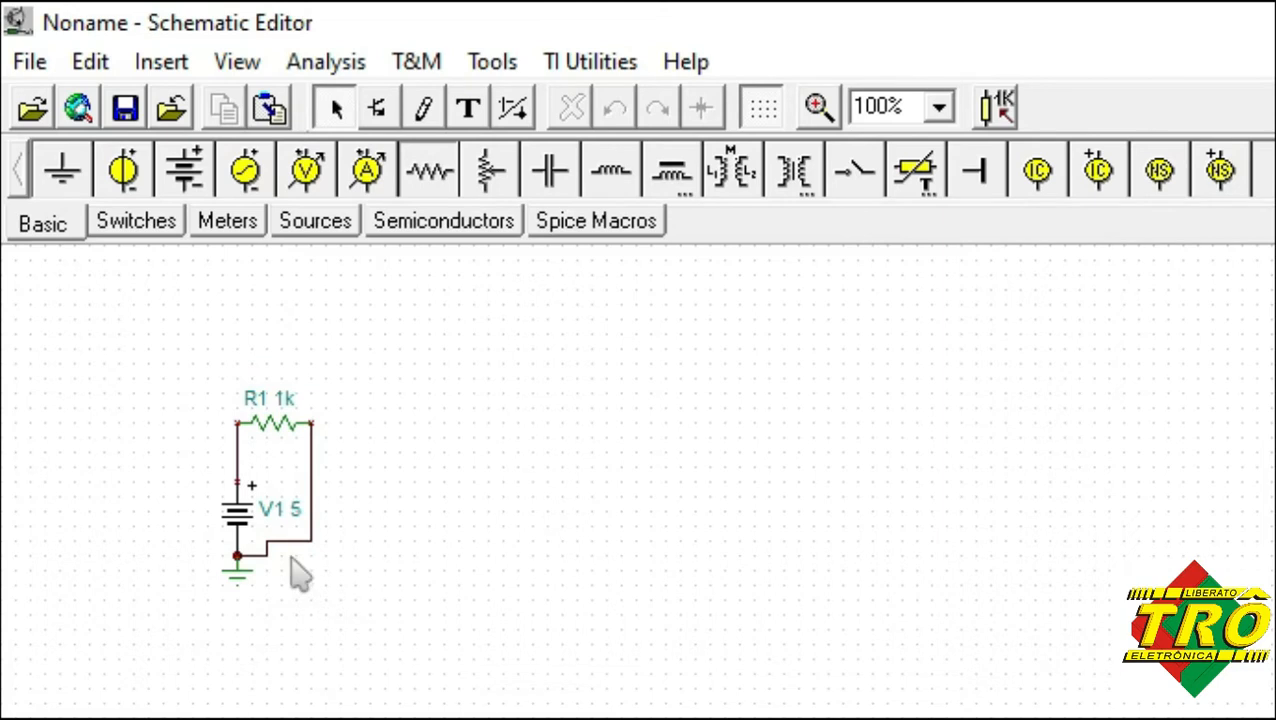
{"action": "left_click", "coordinate": [290, 545]}
{"action": "left_click_drag", "start_coordinate": [294, 552], "coordinate": [287, 556]}
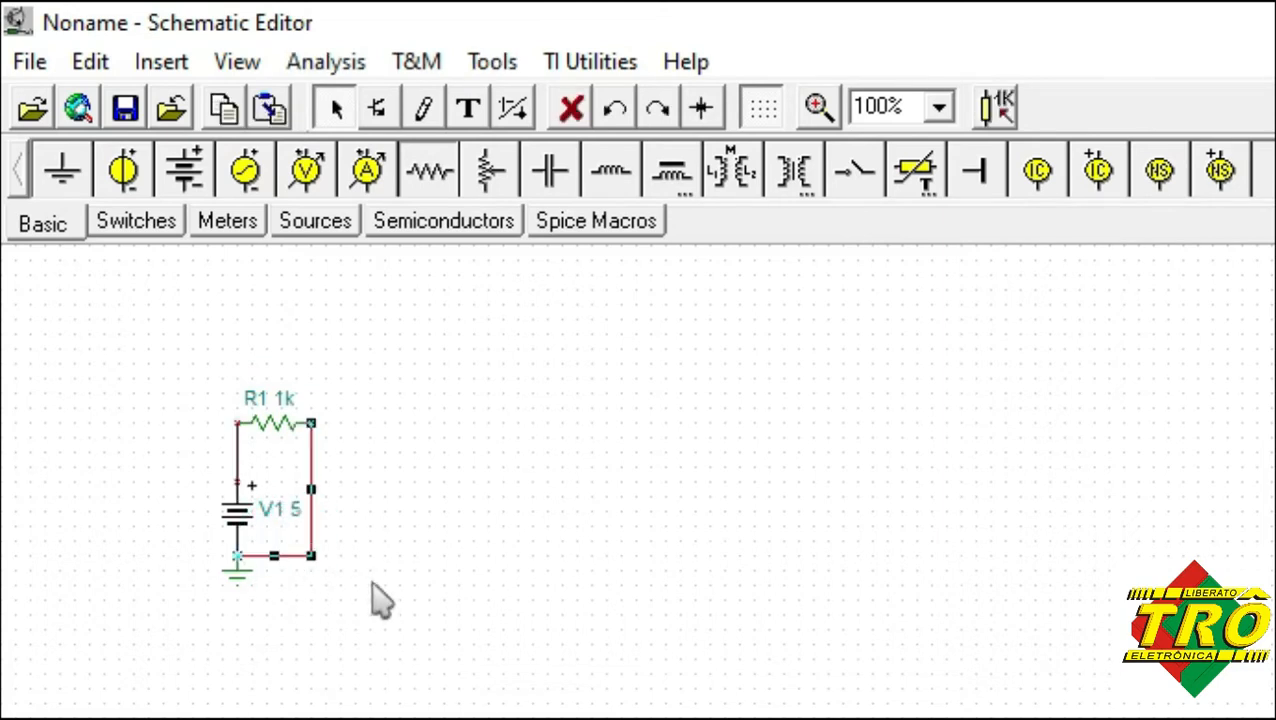
{"action": "left_click", "coordinate": [372, 583]}
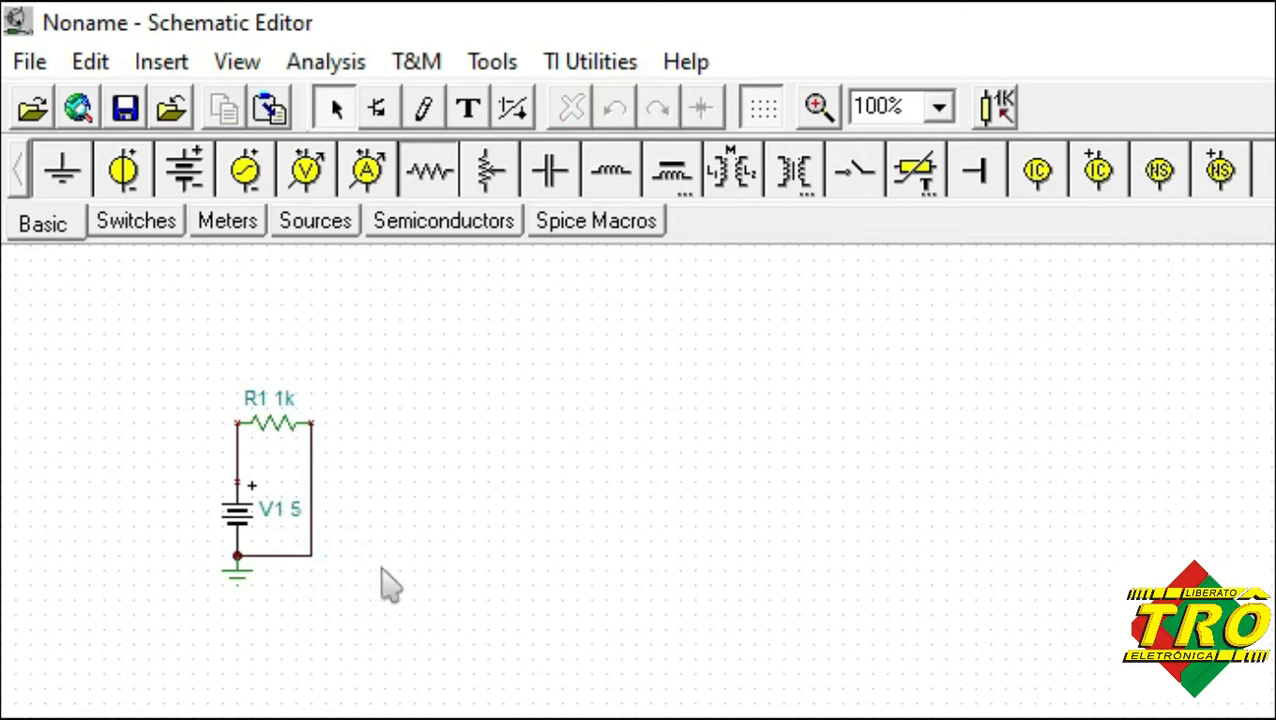
Delete the wire between the resistor's right end and the ground node, and undo the deletion.
{"action": "left_click", "coordinate": [308, 480]}
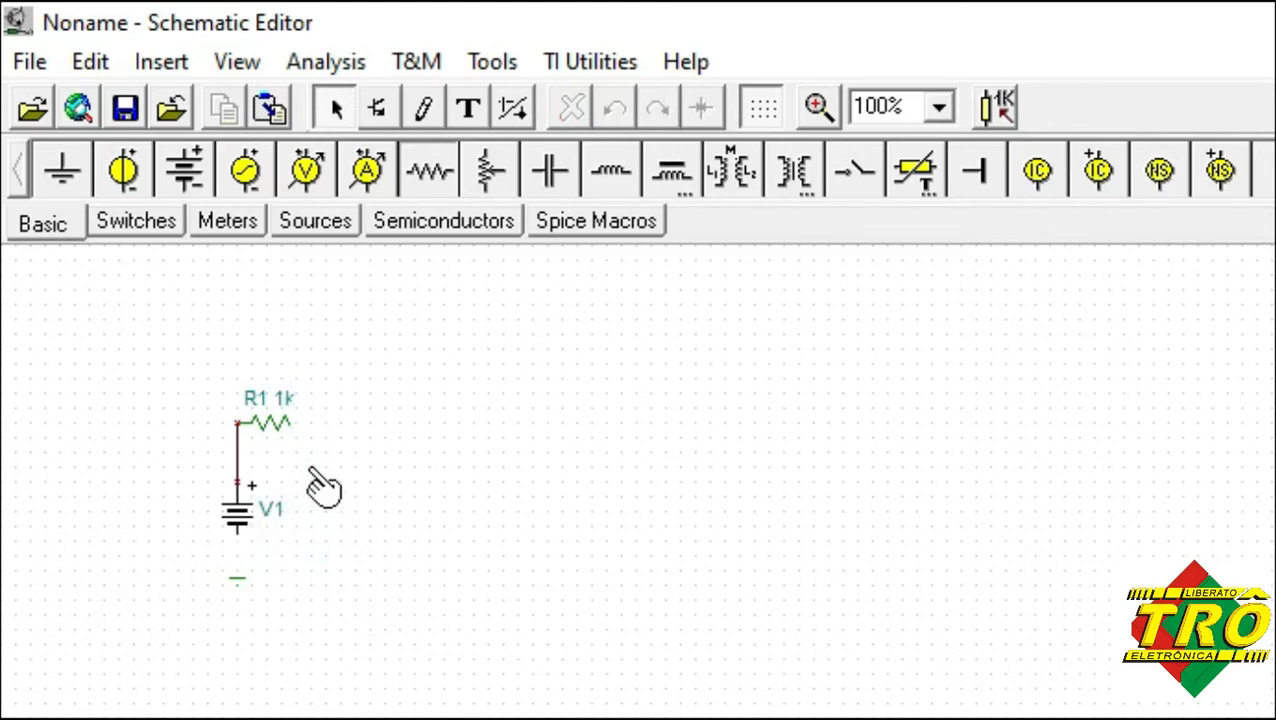
{"action": "left_click", "coordinate": [572, 108]}
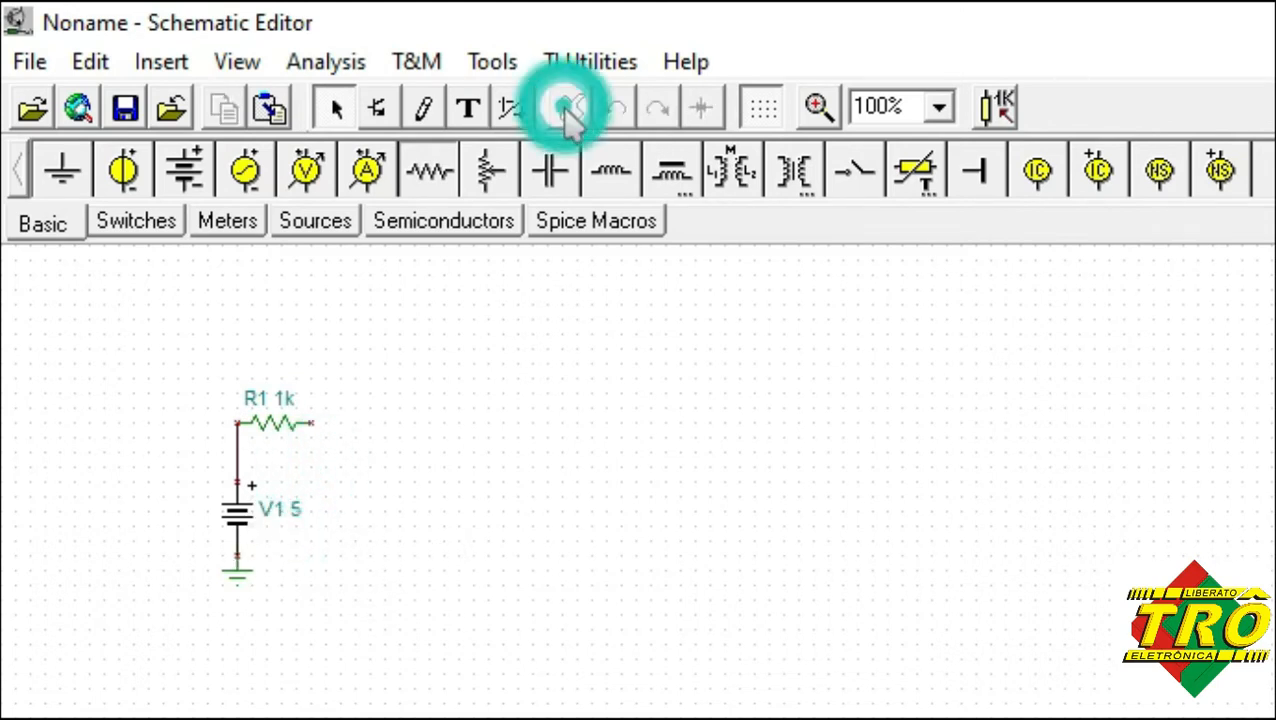
{"action": "left_click", "coordinate": [96, 70]}
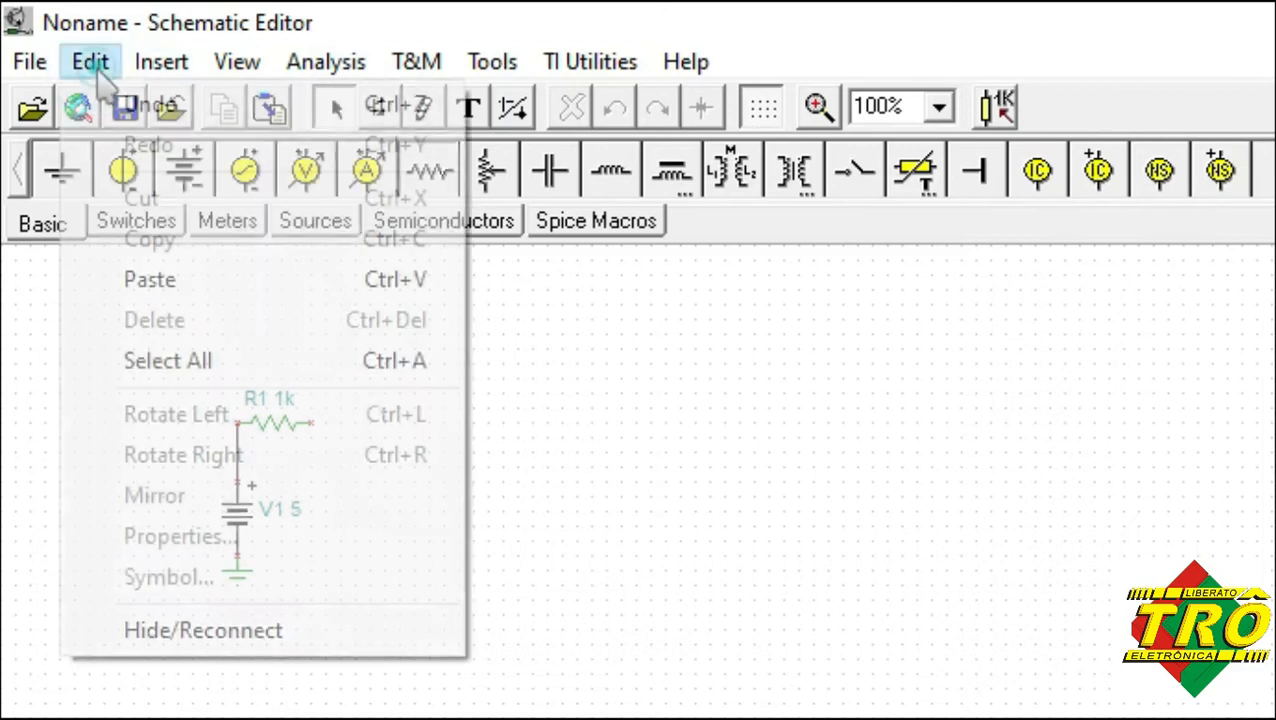
{"action": "left_click", "coordinate": [145, 108]}
{"action": "left_click", "coordinate": [410, 562]}
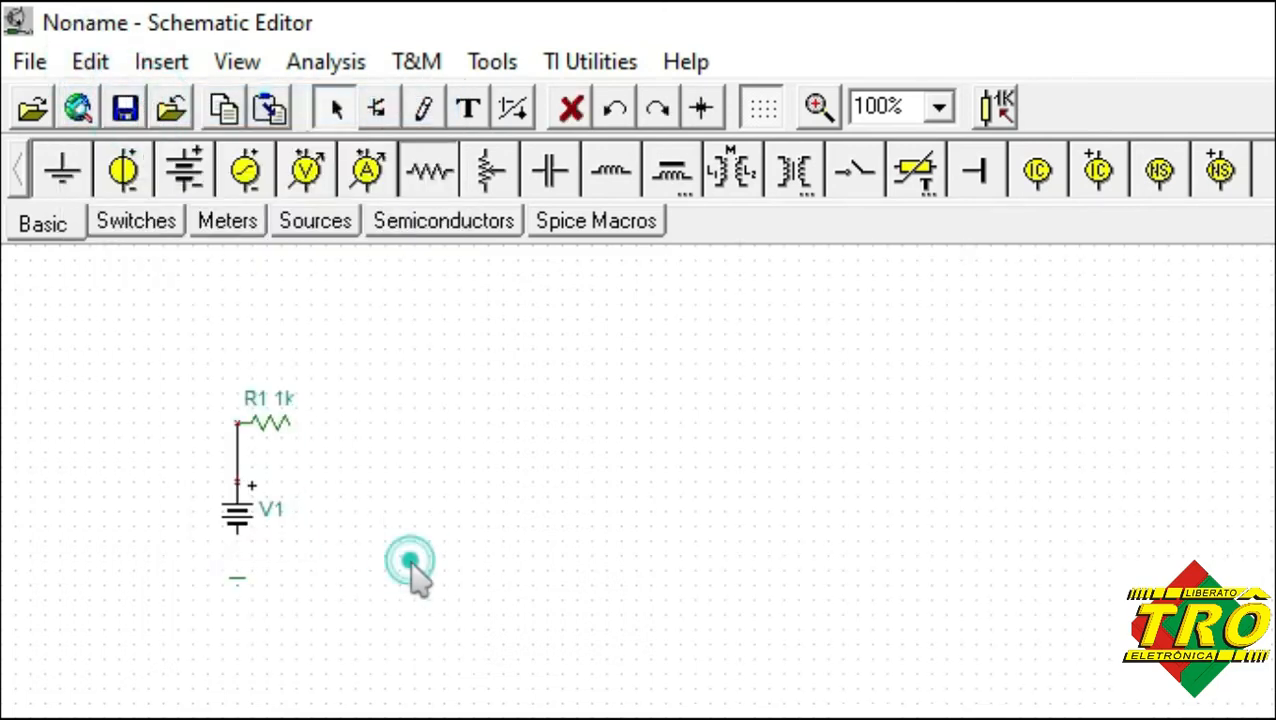
Place a voltage pin on the right end of resistor R1.
{"action": "left_click", "coordinate": [233, 232]}
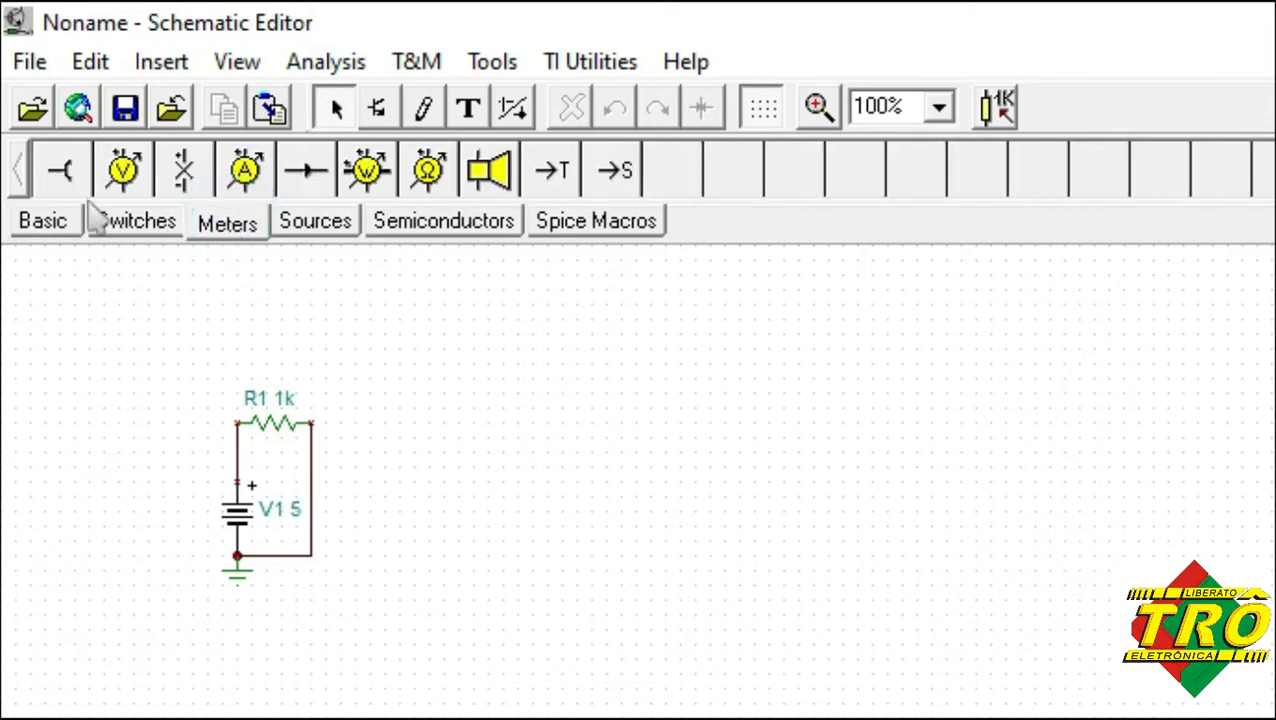
{"action": "left_click", "coordinate": [60, 172]}
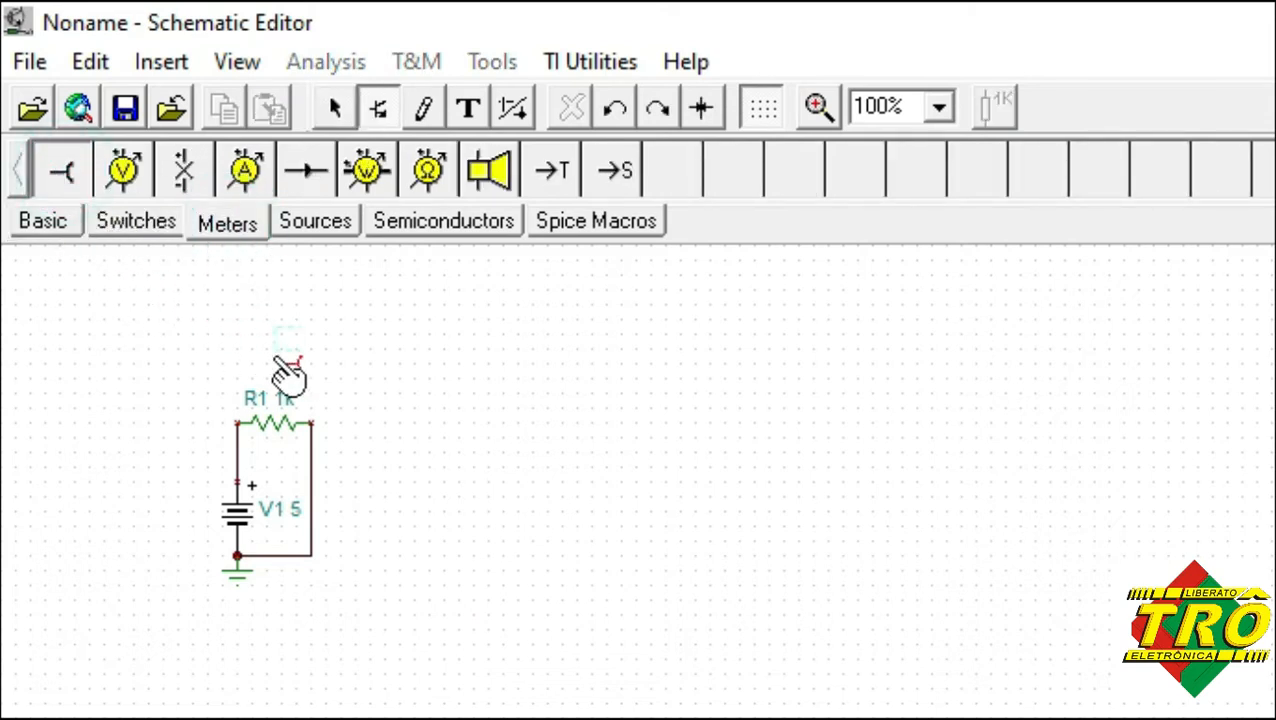
{"action": "left_click", "coordinate": [318, 422]}
Add a second voltage pin, rotate it left twice, and attach it to the left end of resistor R1.
{"action": "left_click", "coordinate": [60, 172]}
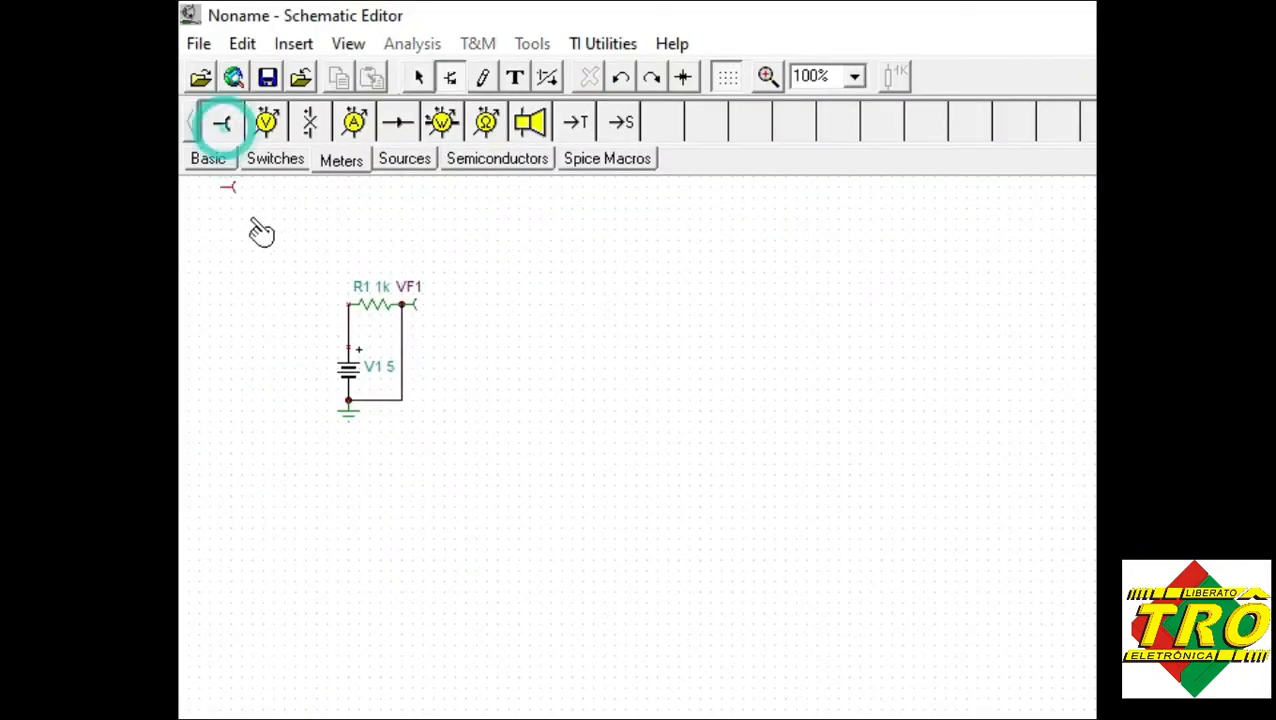
{"action": "right_click", "coordinate": [274, 291]}
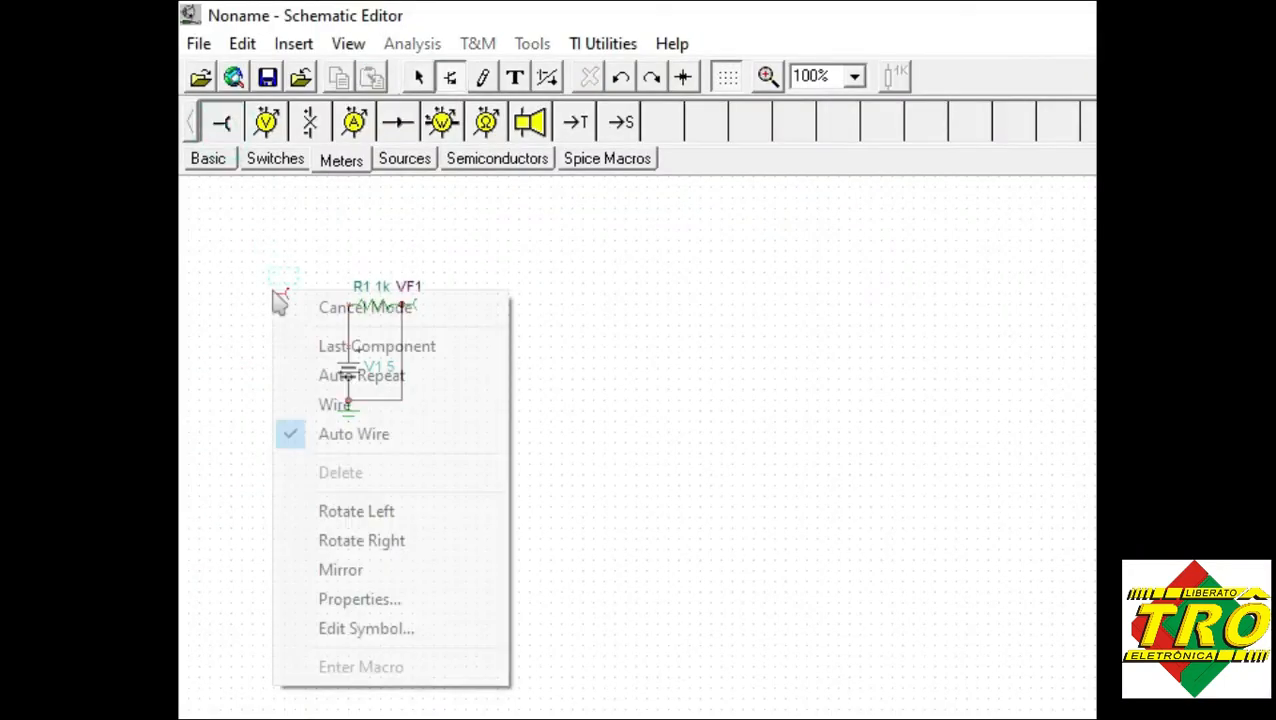
{"action": "left_click", "coordinate": [360, 511]}
{"action": "right_click", "coordinate": [299, 371]}
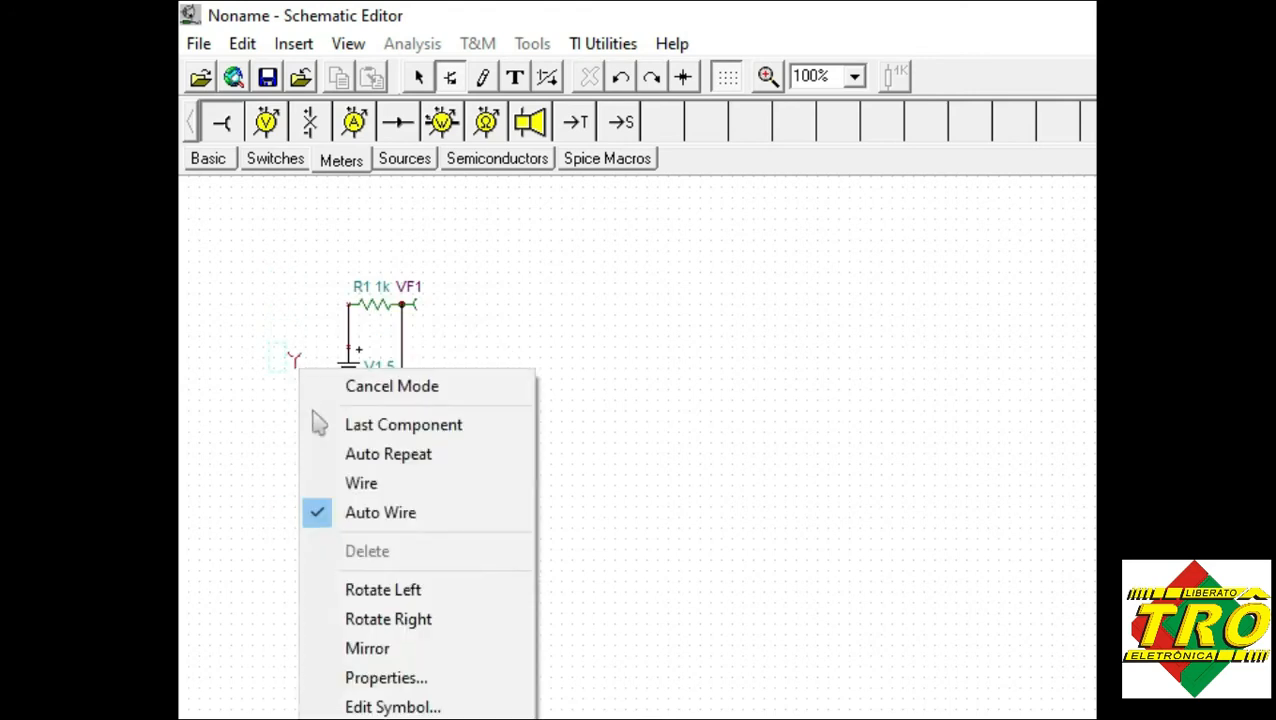
{"action": "left_click", "coordinate": [405, 590]}
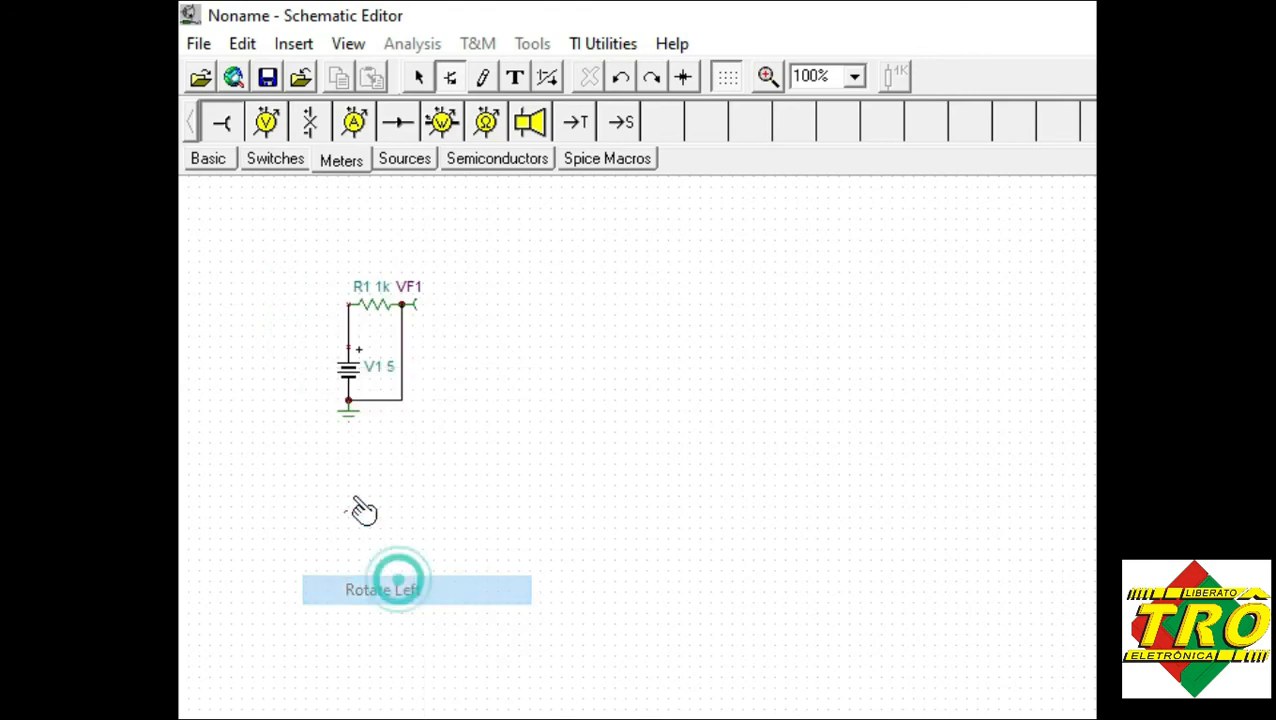
{"action": "left_click", "coordinate": [345, 314]}
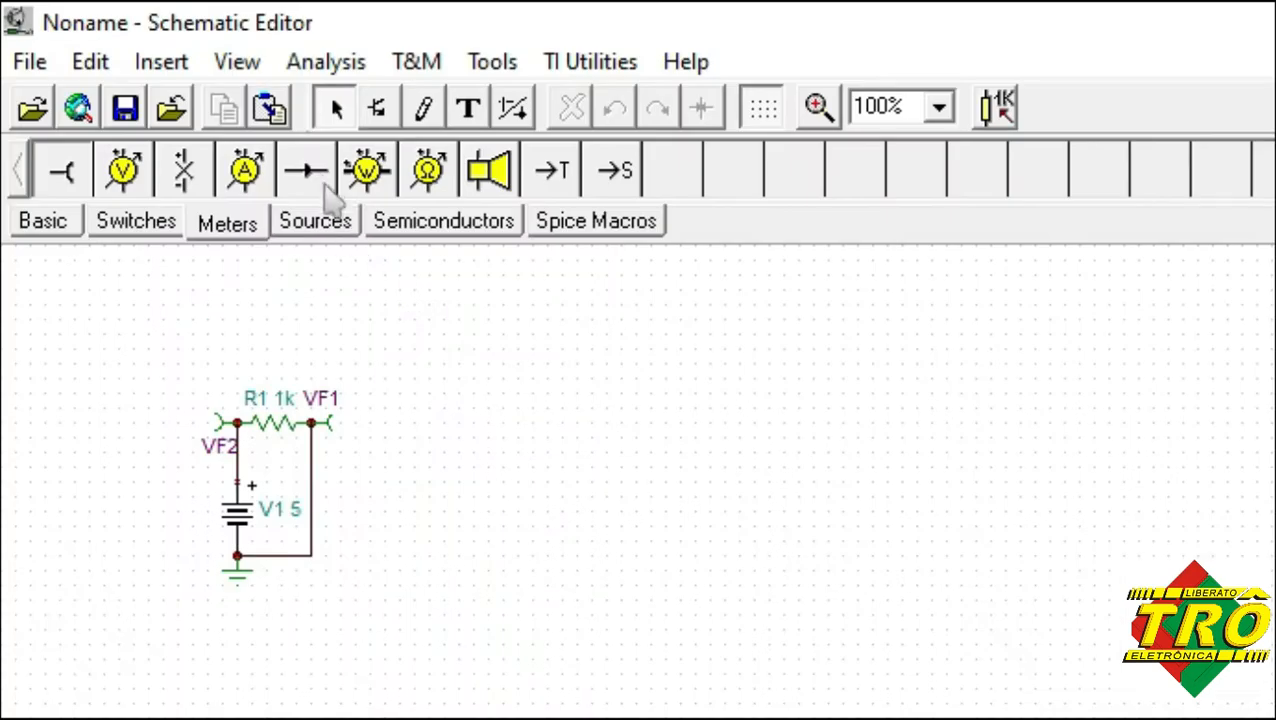
Run the electric rules check (ERC) on the circuit and review each line of its report.
{"action": "left_click", "coordinate": [326, 64]}
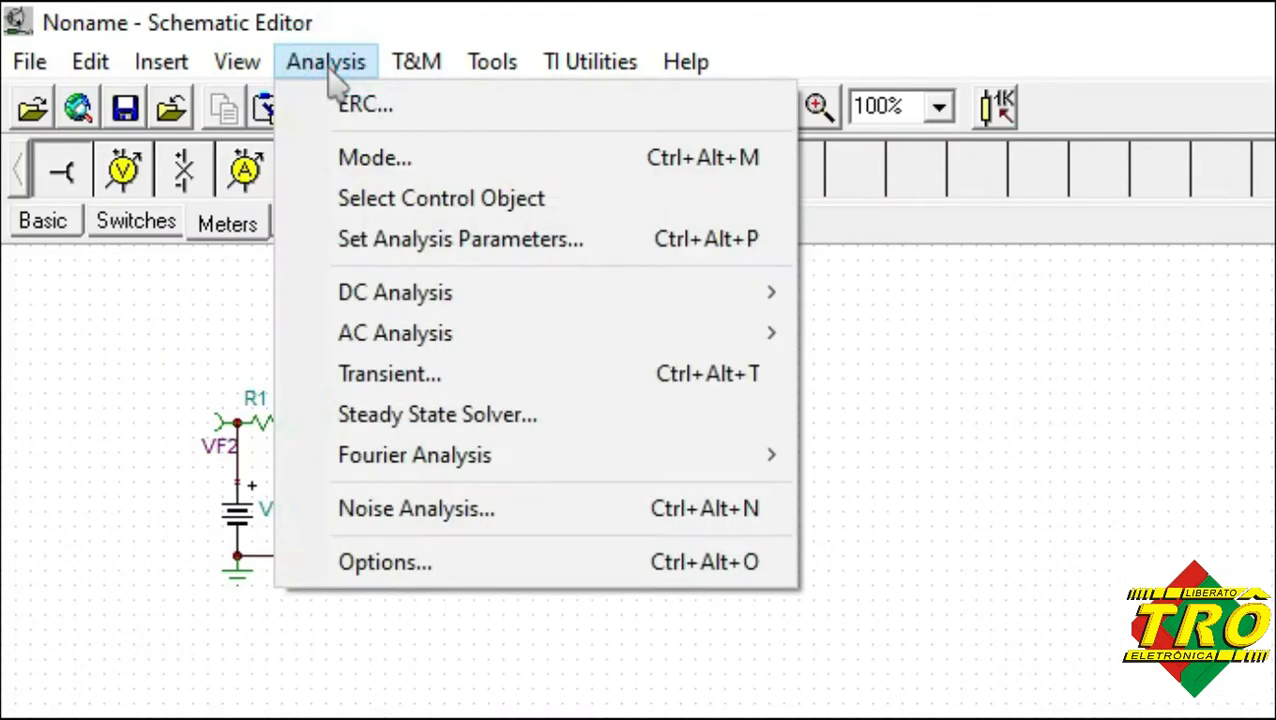
{"action": "left_click", "coordinate": [420, 110]}
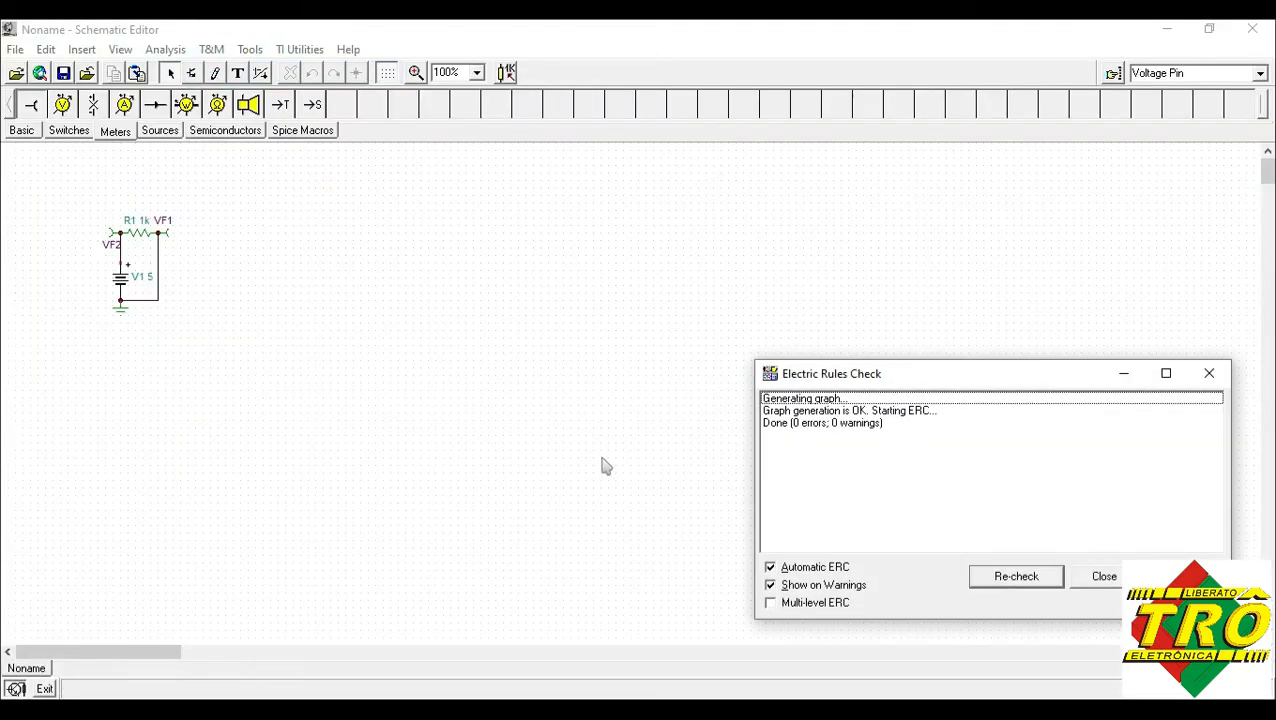
{"action": "left_click", "coordinate": [808, 399]}
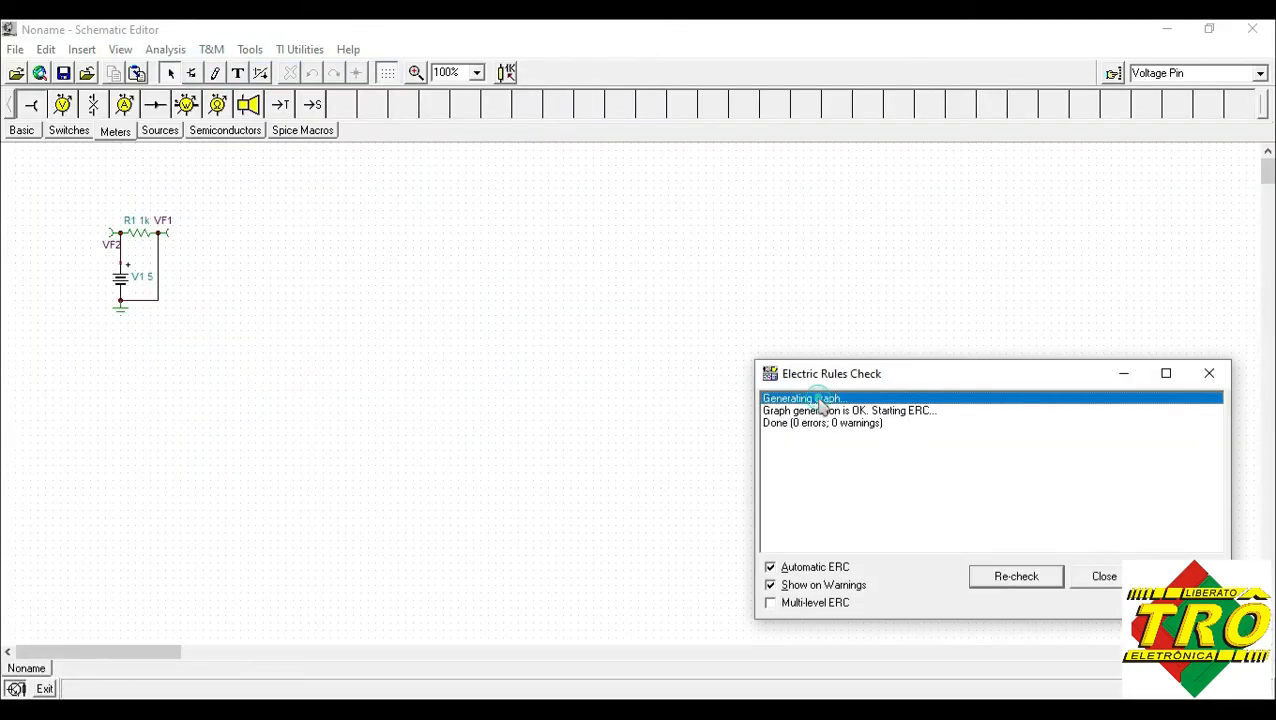
{"action": "left_click", "coordinate": [815, 411]}
{"action": "left_click", "coordinate": [822, 425]}
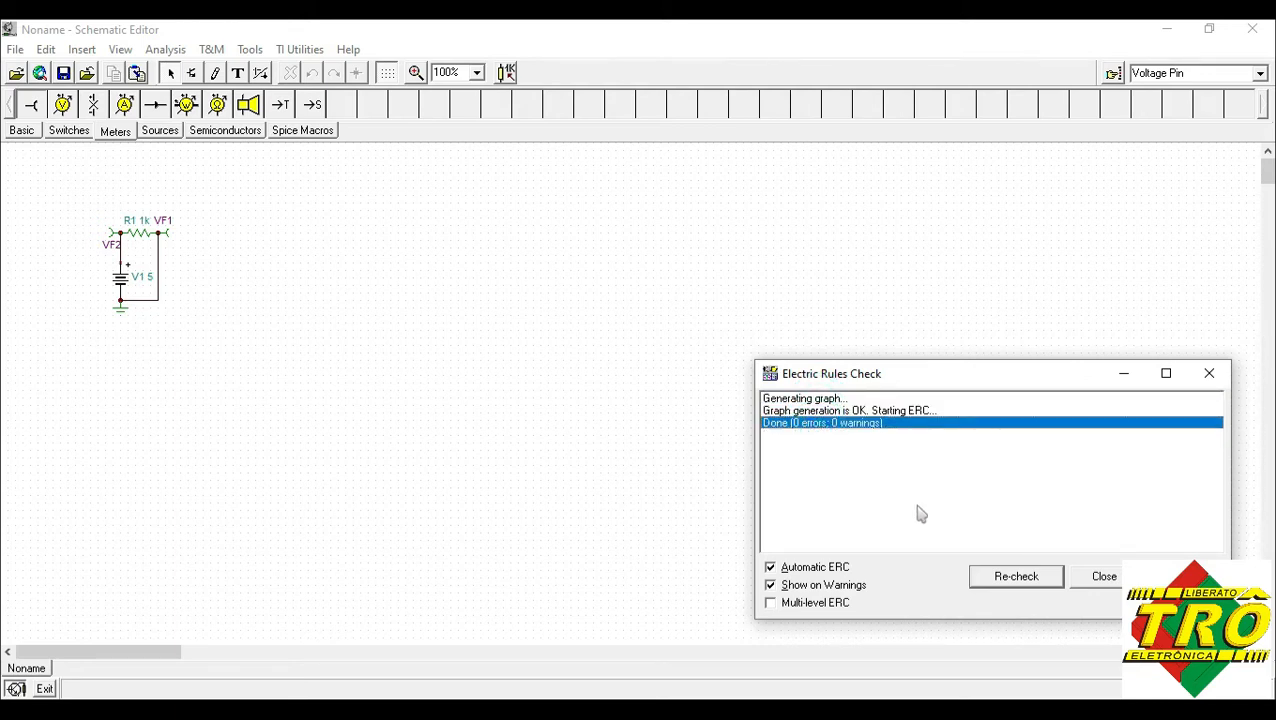
{"action": "left_click", "coordinate": [1106, 586]}
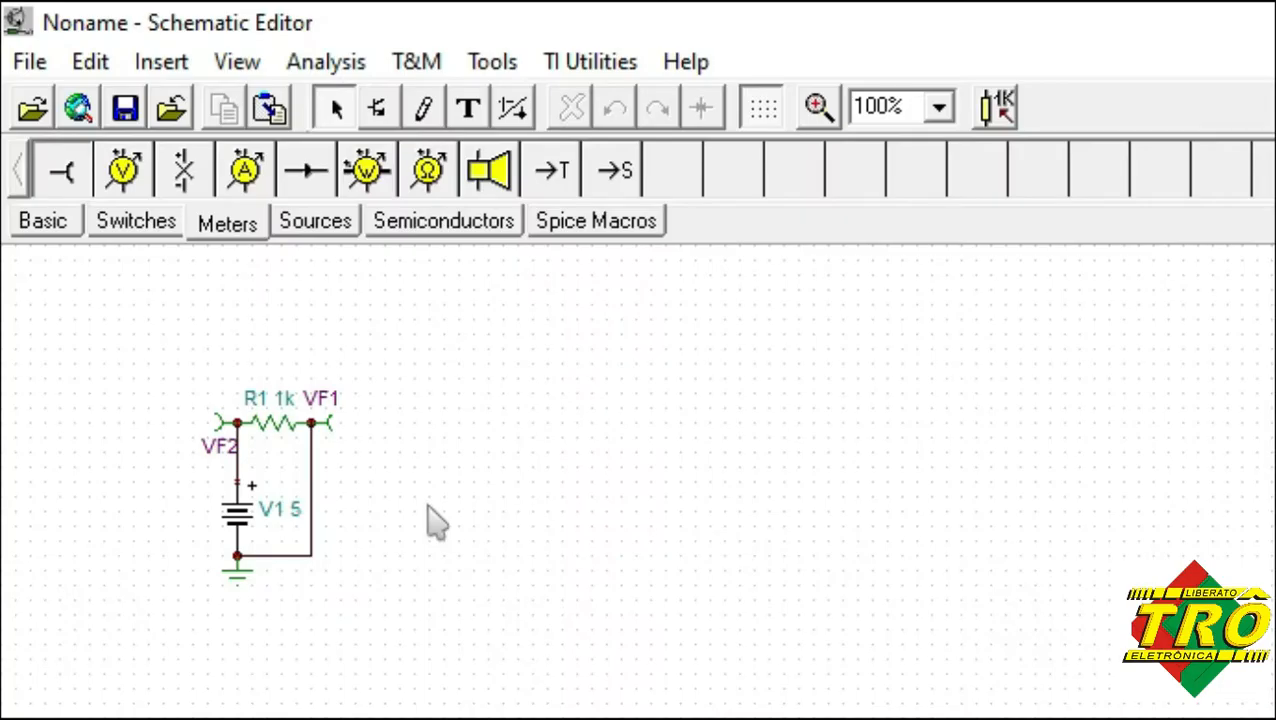
Move the VF2 and VF1 labels to the outer sides of their voltage pins, level with the resistor.
{"action": "left_click", "coordinate": [820, 110]}
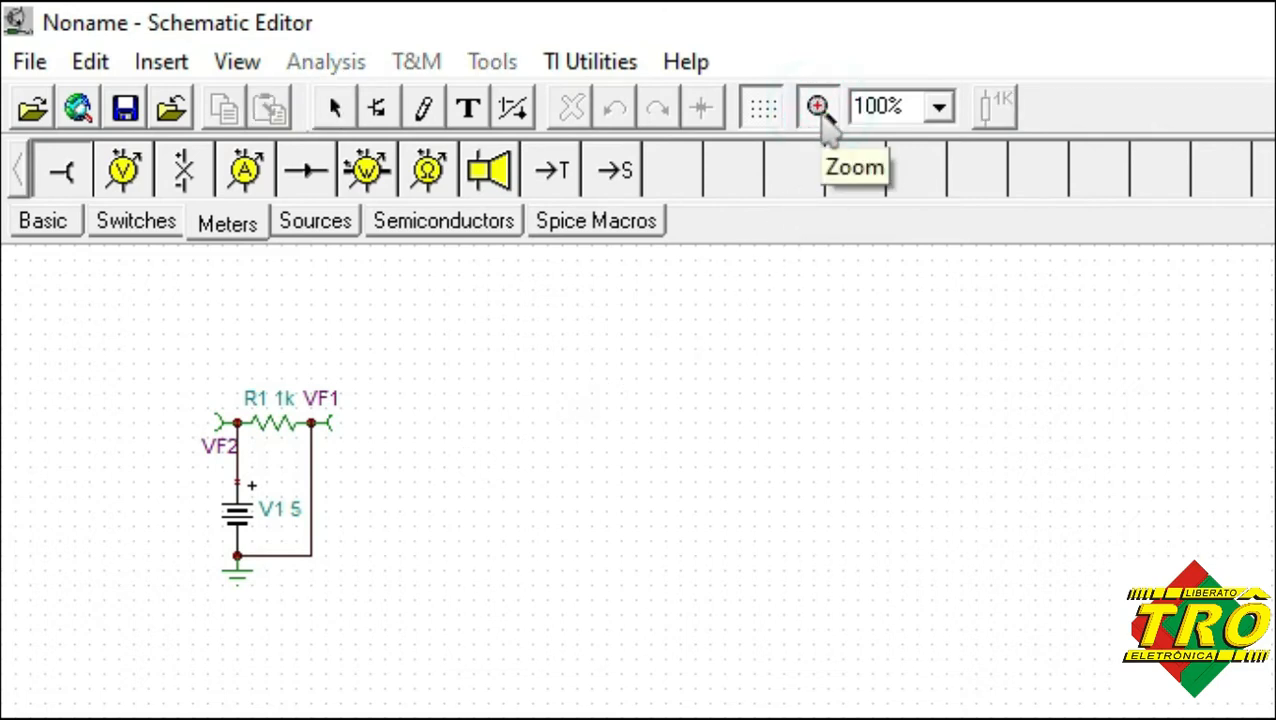
{"action": "left_click_drag", "start_coordinate": [170, 368], "coordinate": [367, 598]}
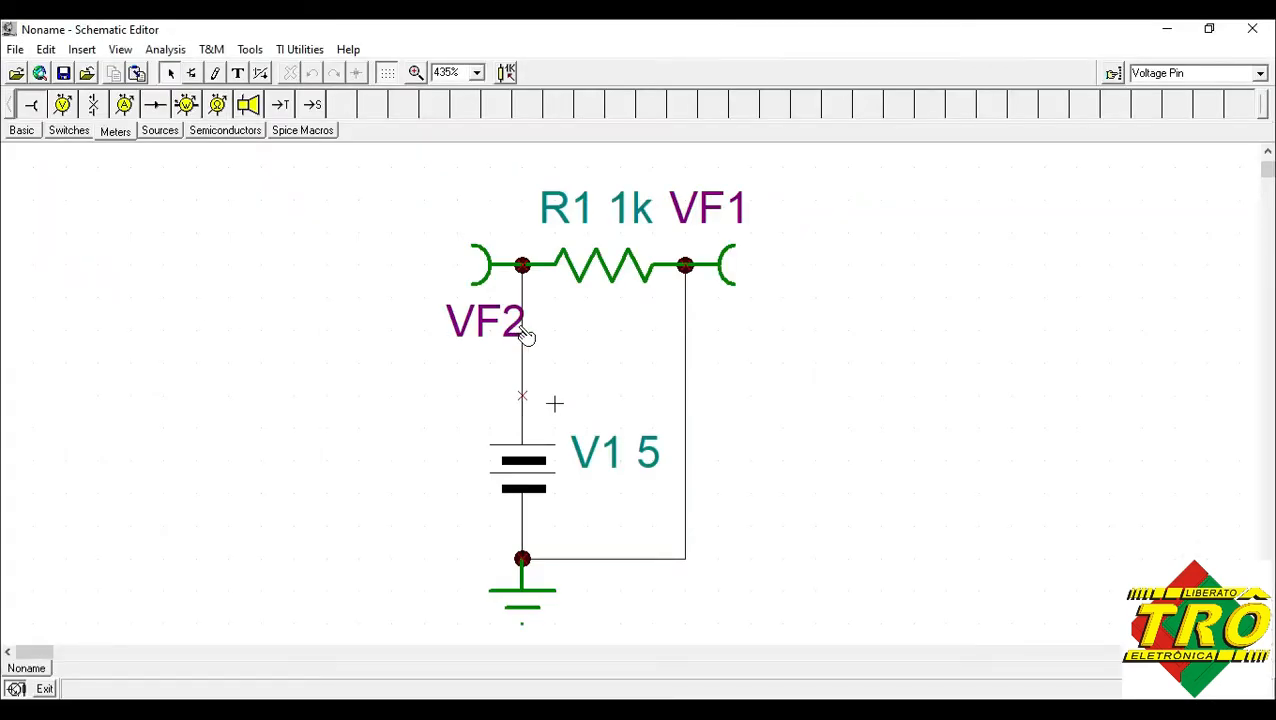
{"action": "left_click_drag", "start_coordinate": [485, 334], "coordinate": [402, 277]}
{"action": "left_click", "coordinate": [706, 207]}
{"action": "left_click_drag", "start_coordinate": [722, 227], "coordinate": [790, 263]}
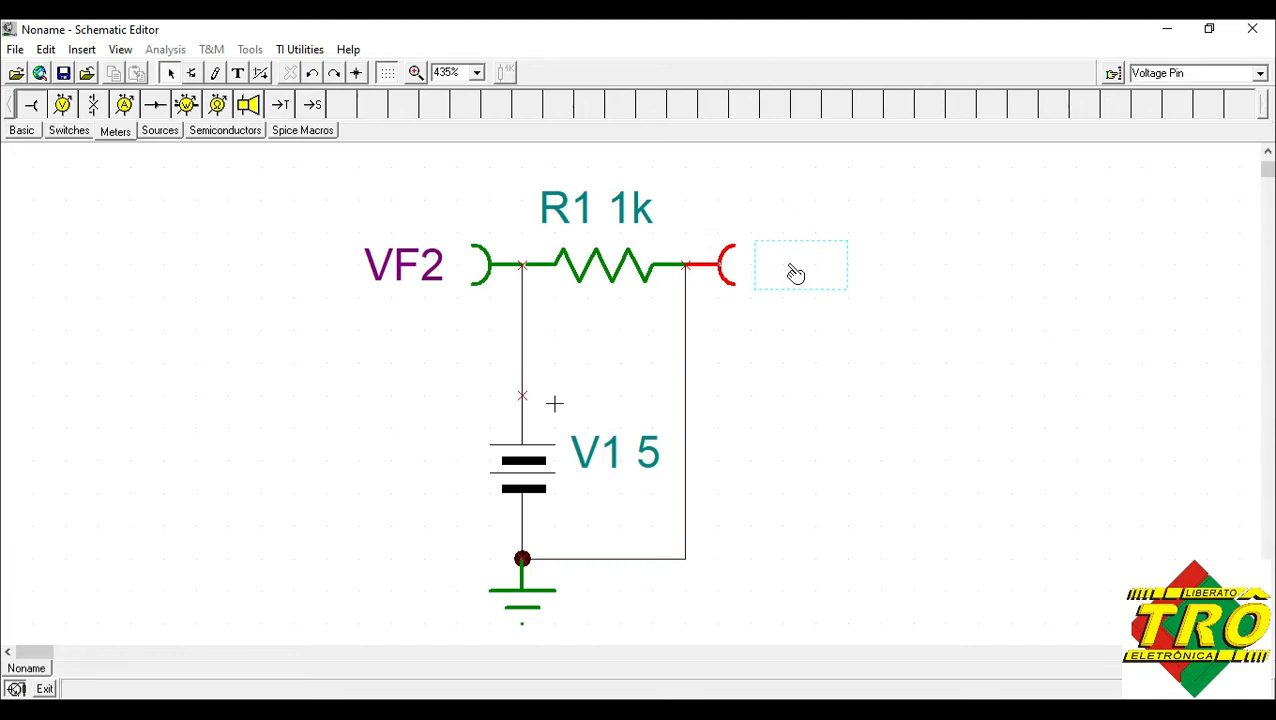
{"action": "left_click_drag", "start_coordinate": [790, 275], "coordinate": [792, 277]}
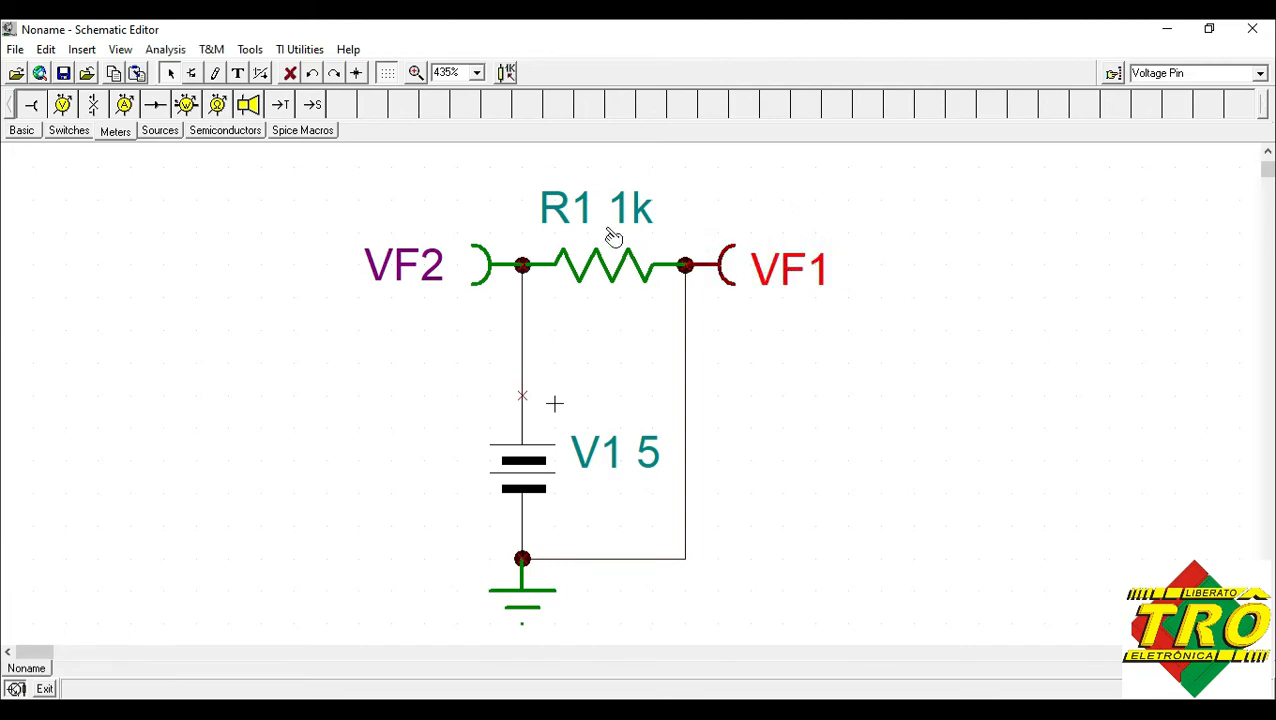
Reposition the R1 1k label centred just above the resistor and move the V1 5 label to the battery's left side.
{"action": "left_click_drag", "start_coordinate": [624, 223], "coordinate": [594, 306]}
{"action": "left_click_drag", "start_coordinate": [617, 262], "coordinate": [639, 234]}
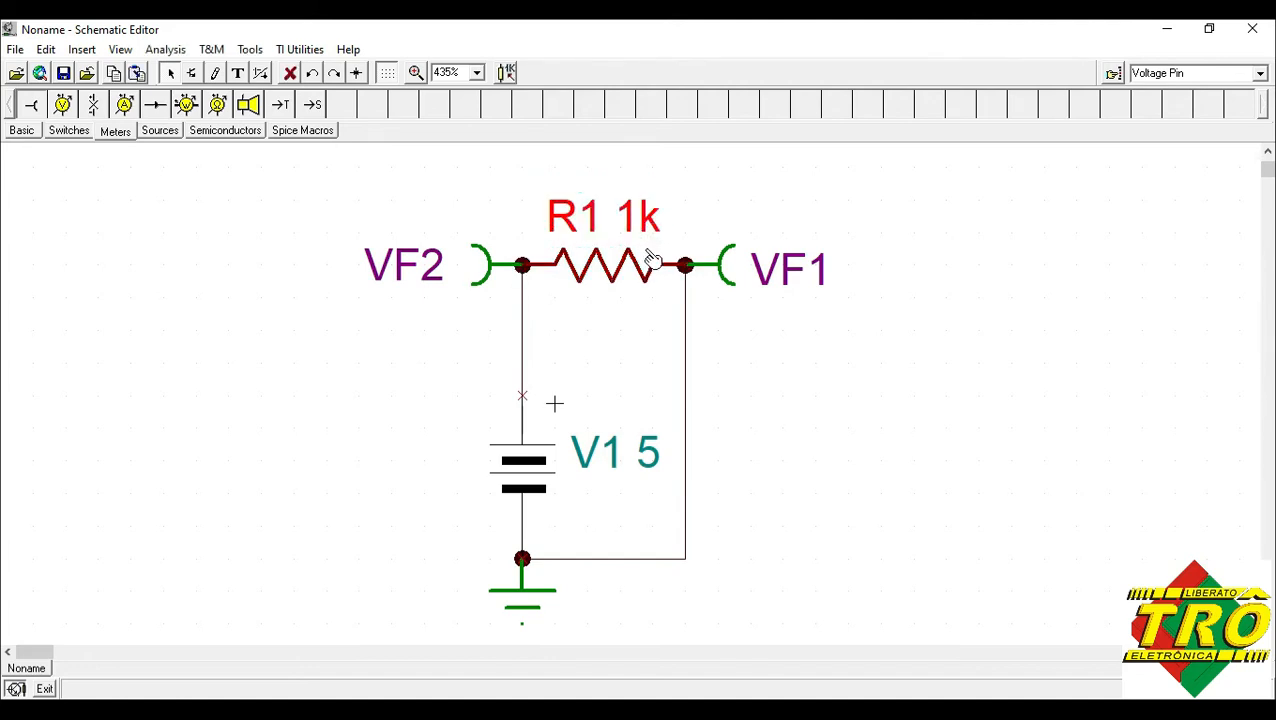
{"action": "left_click_drag", "start_coordinate": [613, 458], "coordinate": [426, 481]}
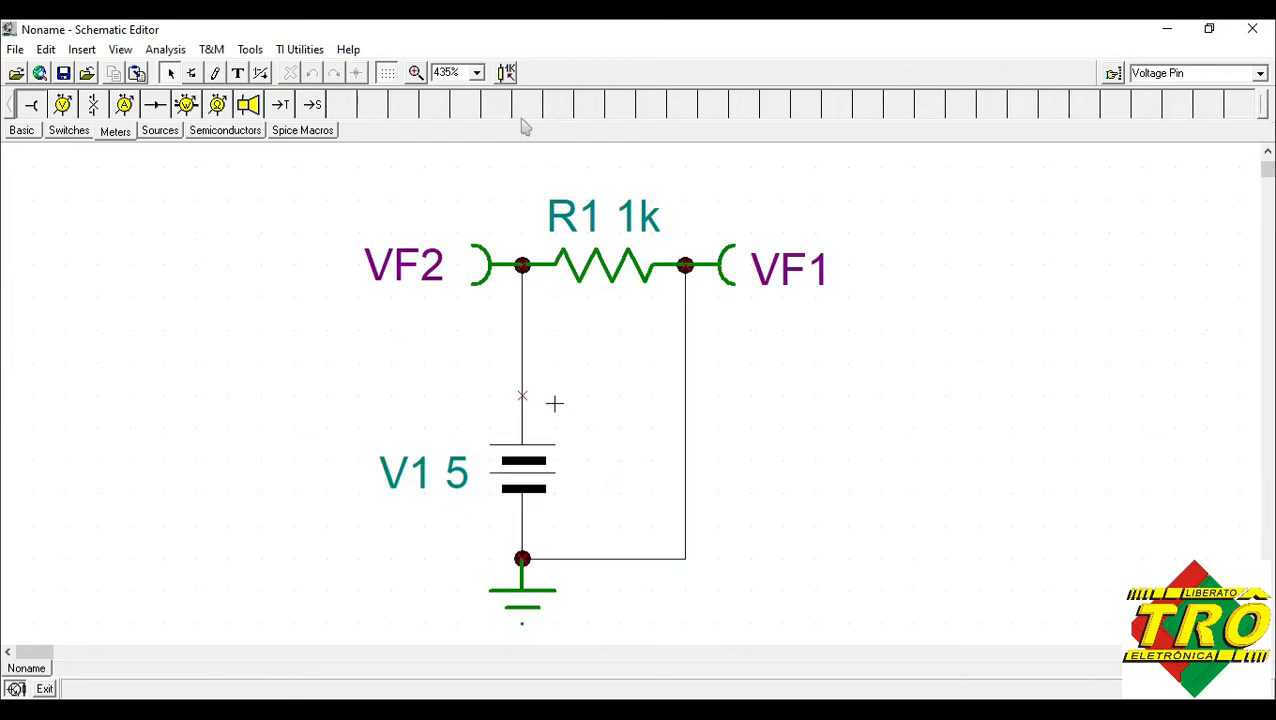
Set resistor R1's resistance to 100k and battery V1's voltage to 12 V.
{"action": "left_click", "coordinate": [477, 72]}
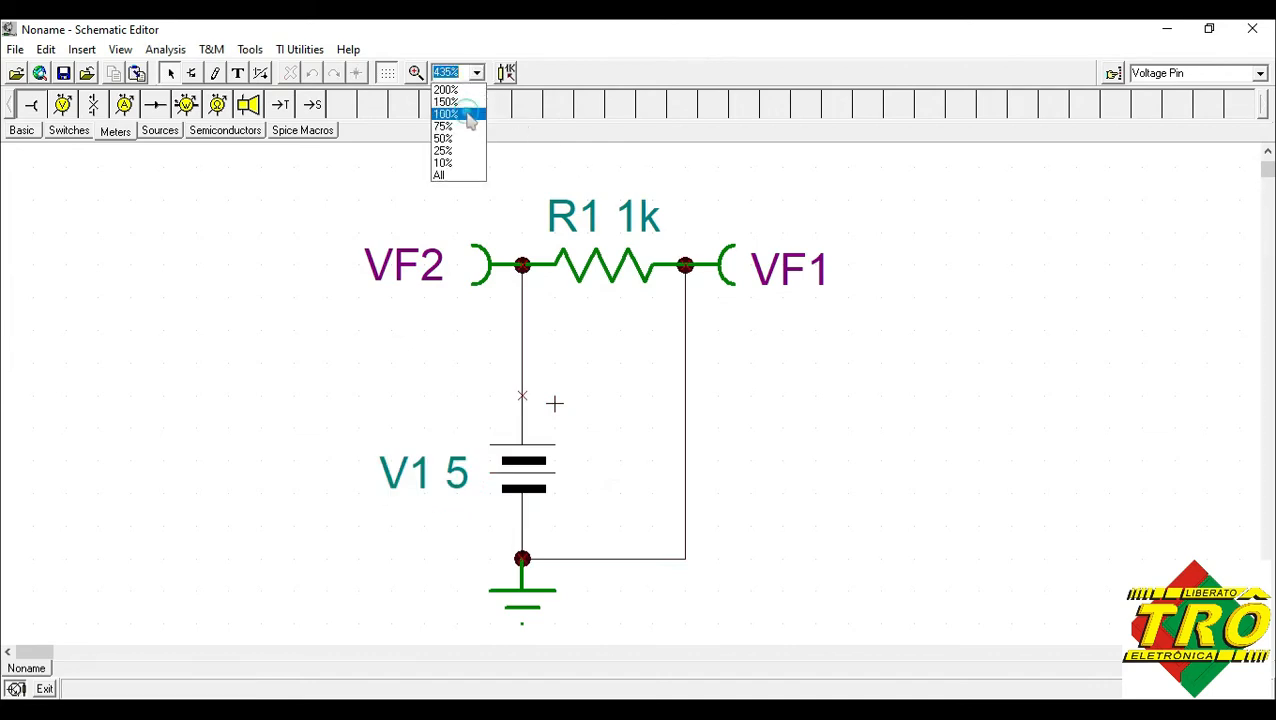
{"action": "left_click", "coordinate": [468, 115]}
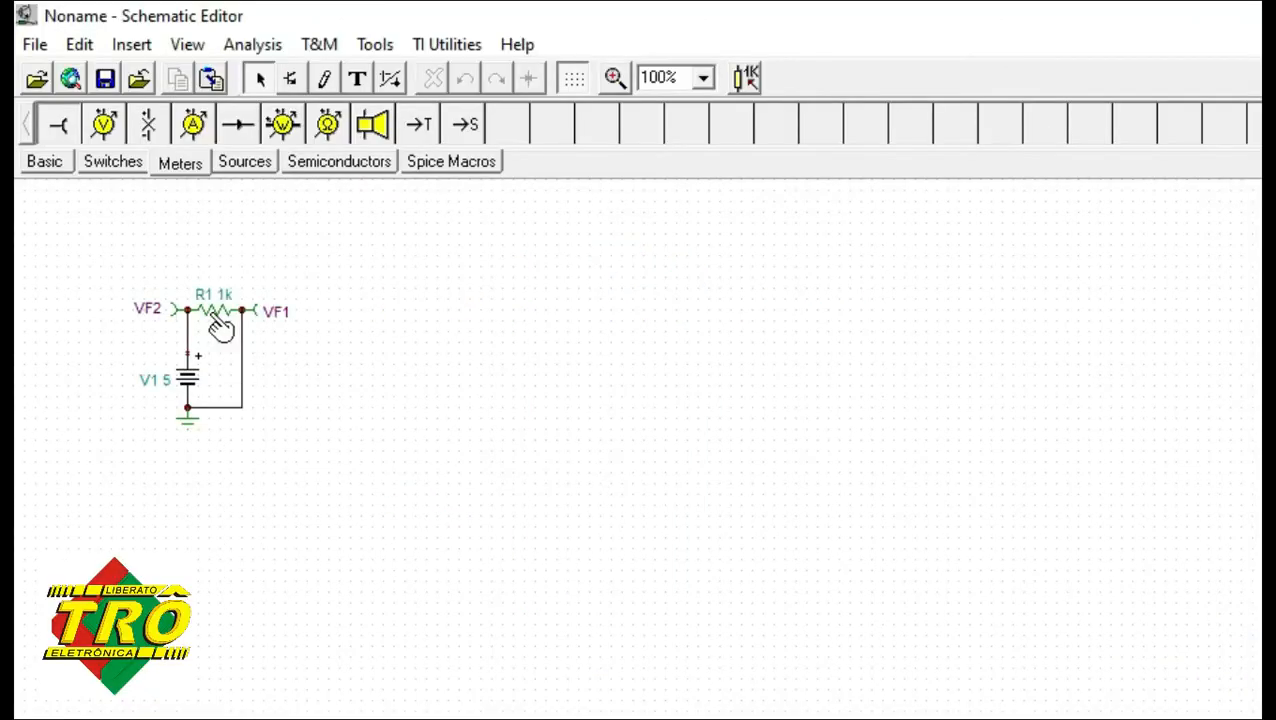
{"action": "double_click", "coordinate": [220, 327]}
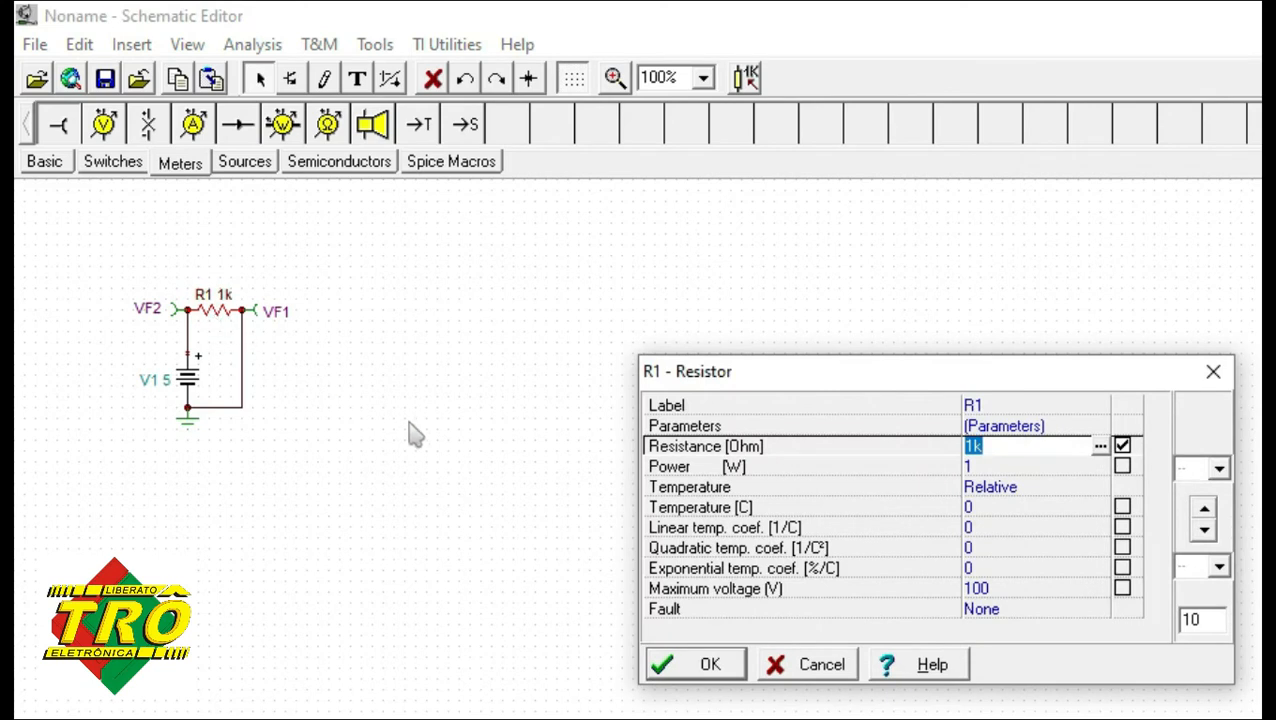
{"action": "left_click", "coordinate": [977, 448]}
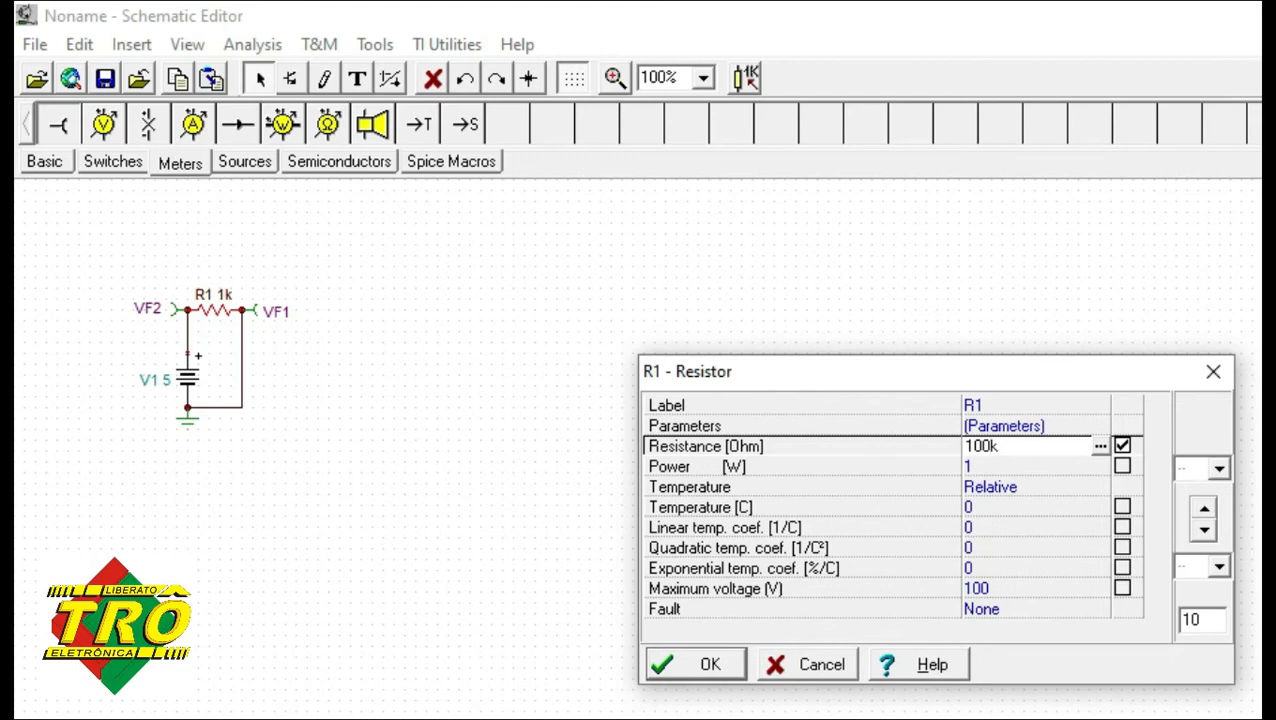
{"action": "left_click", "coordinate": [710, 668]}
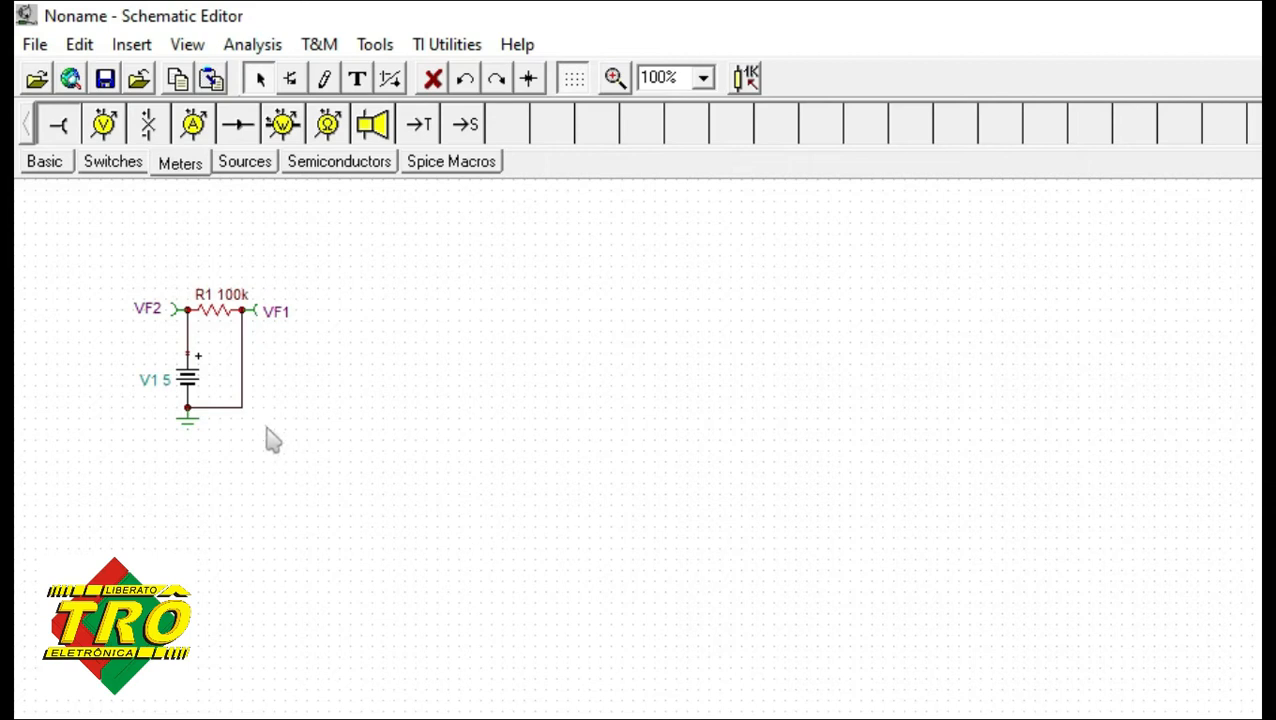
{"action": "double_click", "coordinate": [197, 391]}
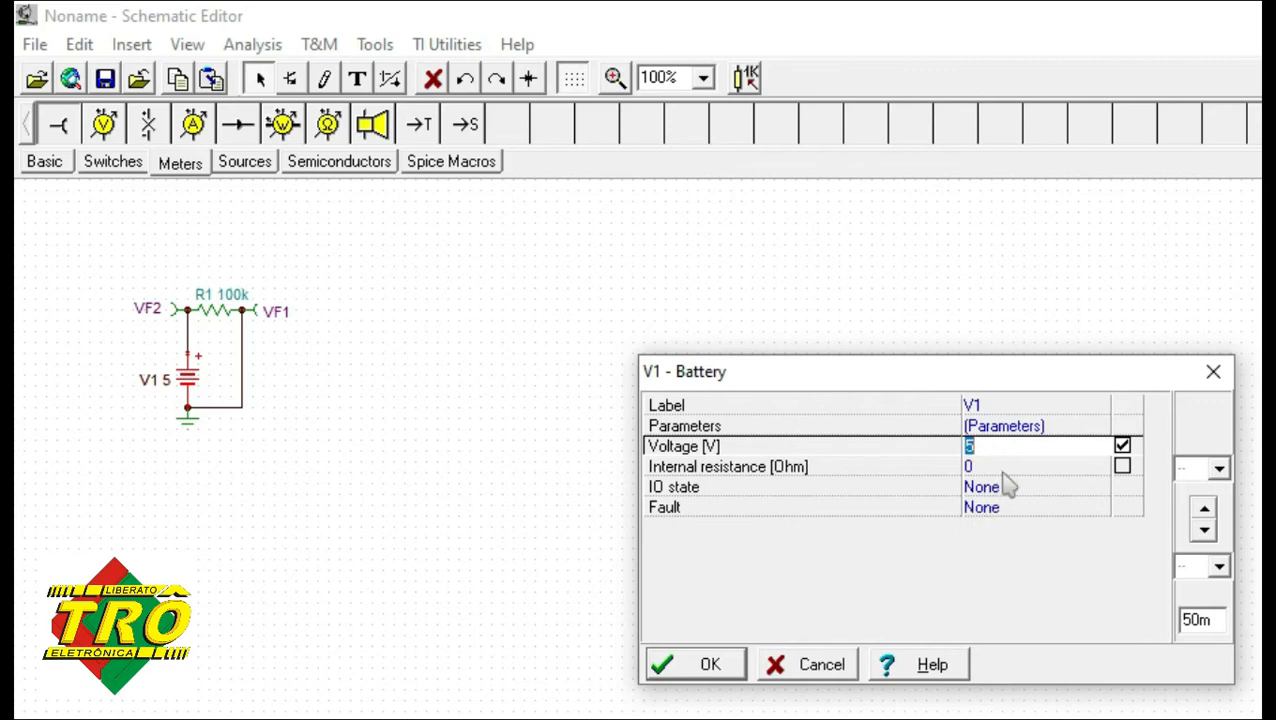
{"action": "left_click", "coordinate": [706, 666]}
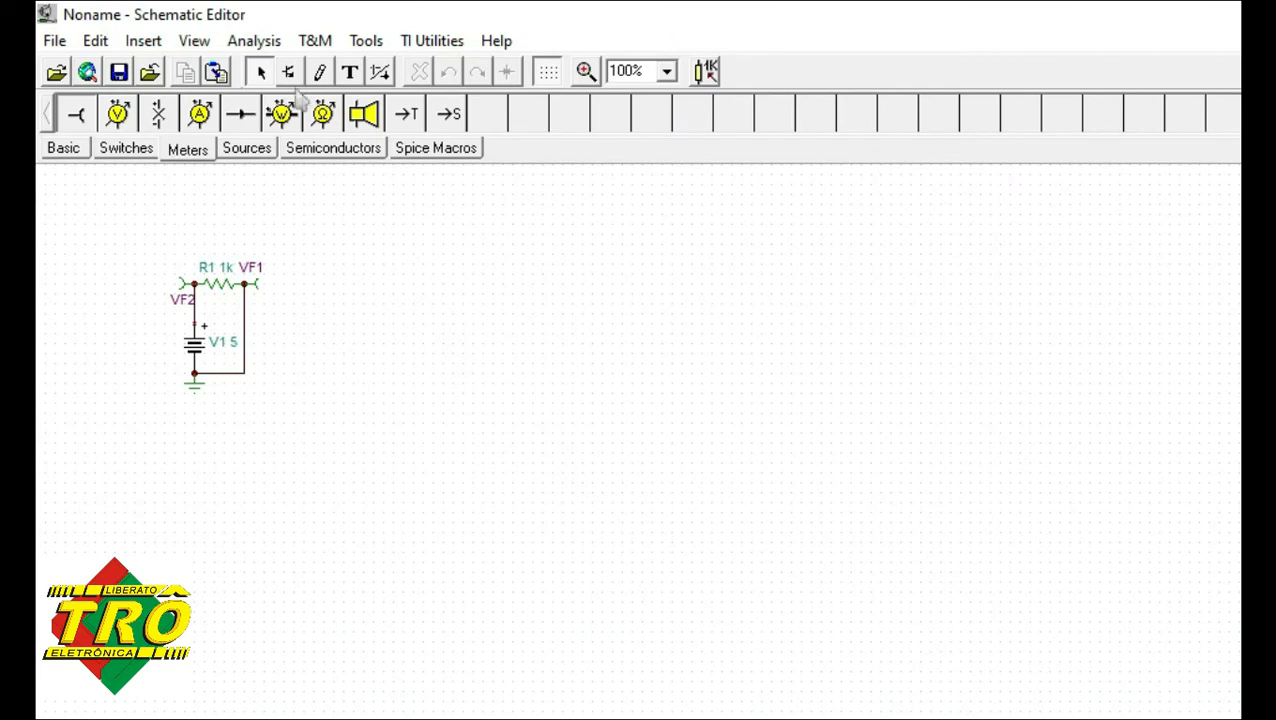
Open the virtual oscilloscope and set the vertical scale of channel VF1 to 5 volts per division.
{"action": "left_click", "coordinate": [314, 41]}
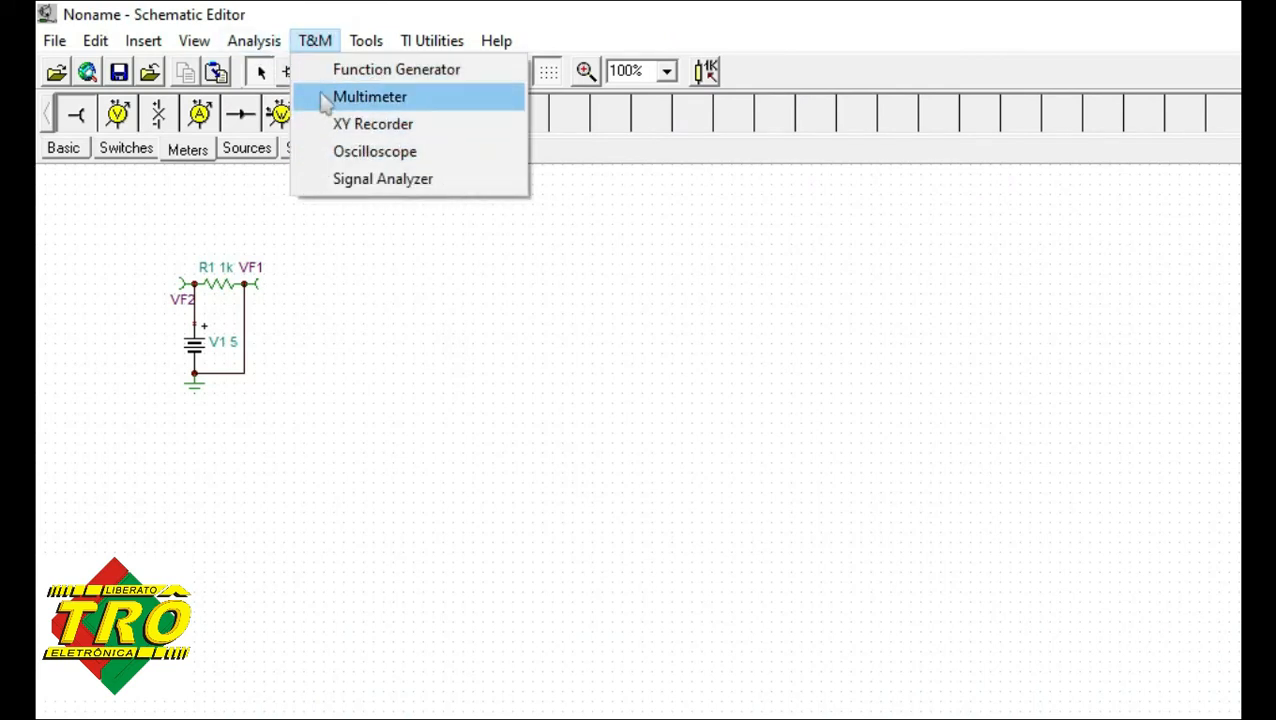
{"action": "left_click", "coordinate": [318, 153]}
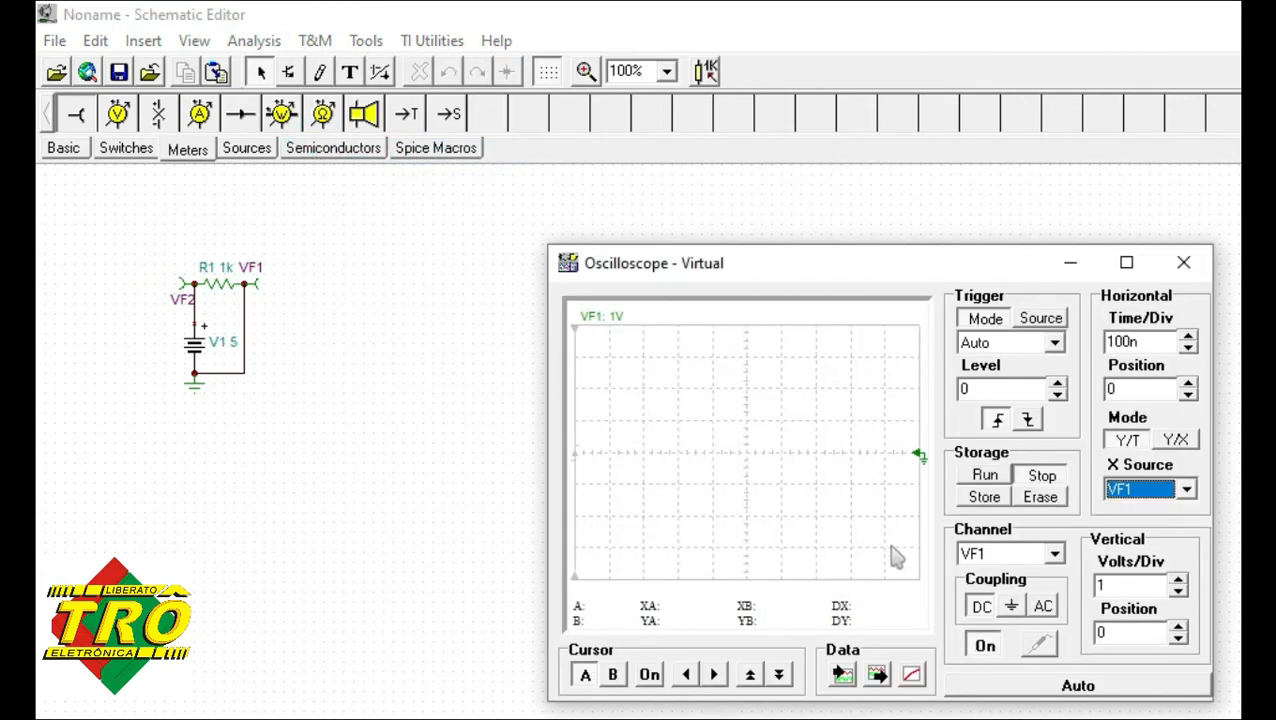
{"action": "left_click", "coordinate": [1055, 556]}
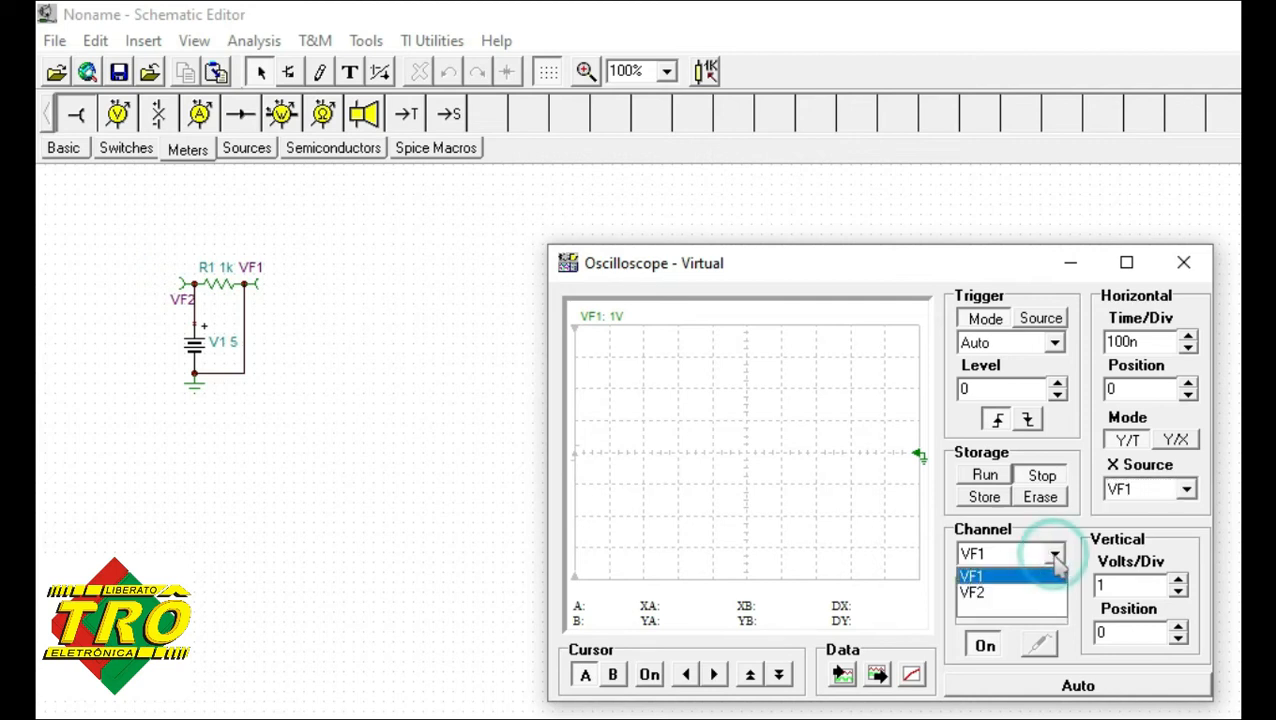
{"action": "left_click", "coordinate": [1055, 556]}
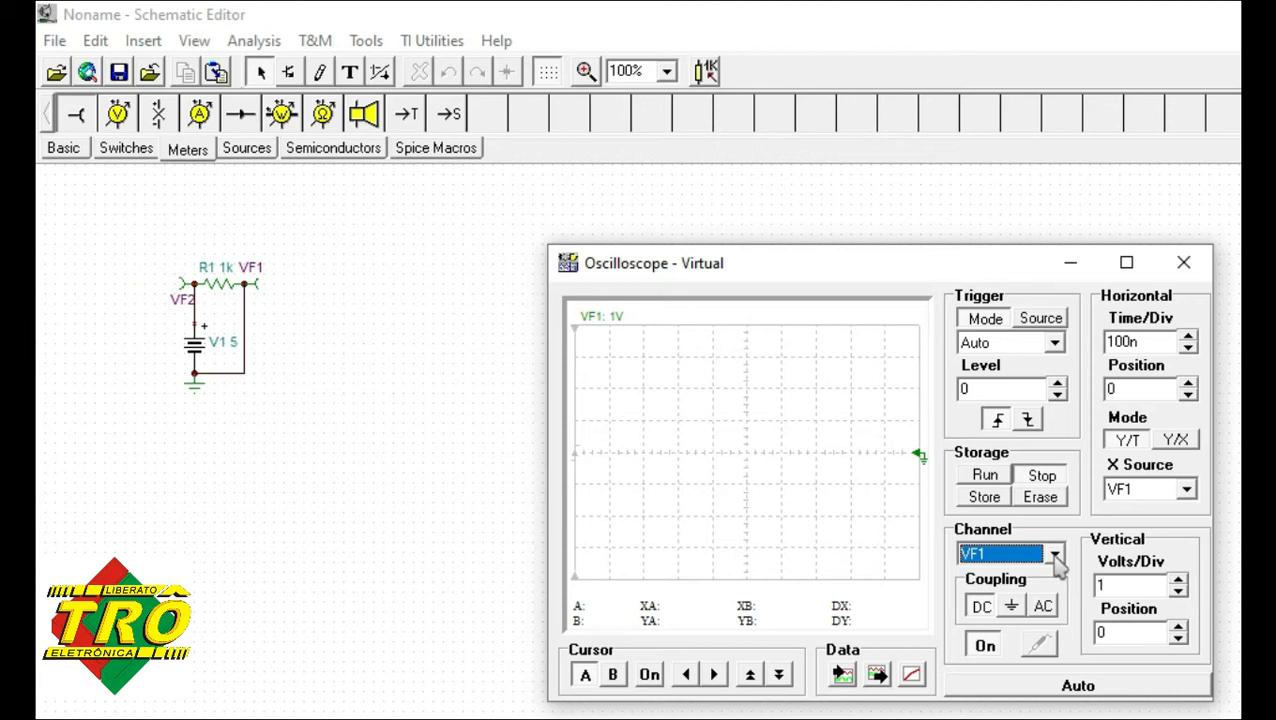
{"action": "left_click", "coordinate": [1178, 581]}
{"action": "left_click", "coordinate": [1179, 585]}
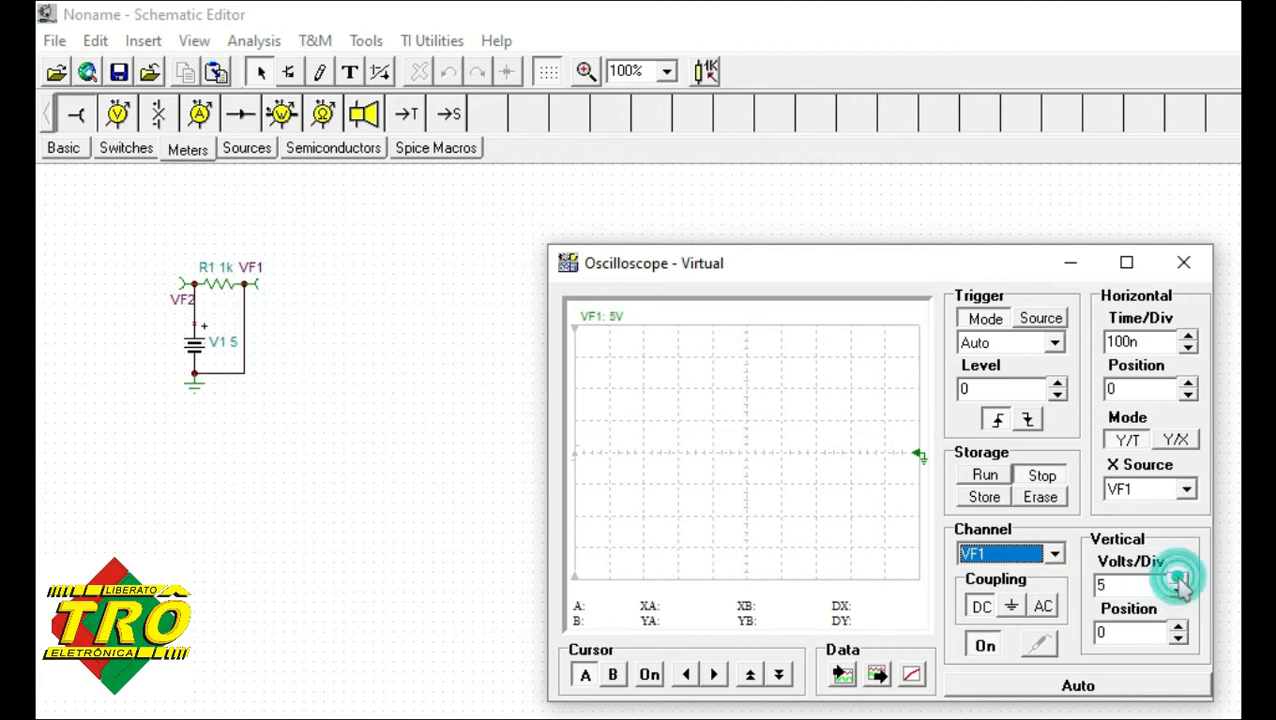
Set channel VF2's vertical scale to 5 volts per division and start the oscilloscope running.
{"action": "left_click", "coordinate": [1057, 556]}
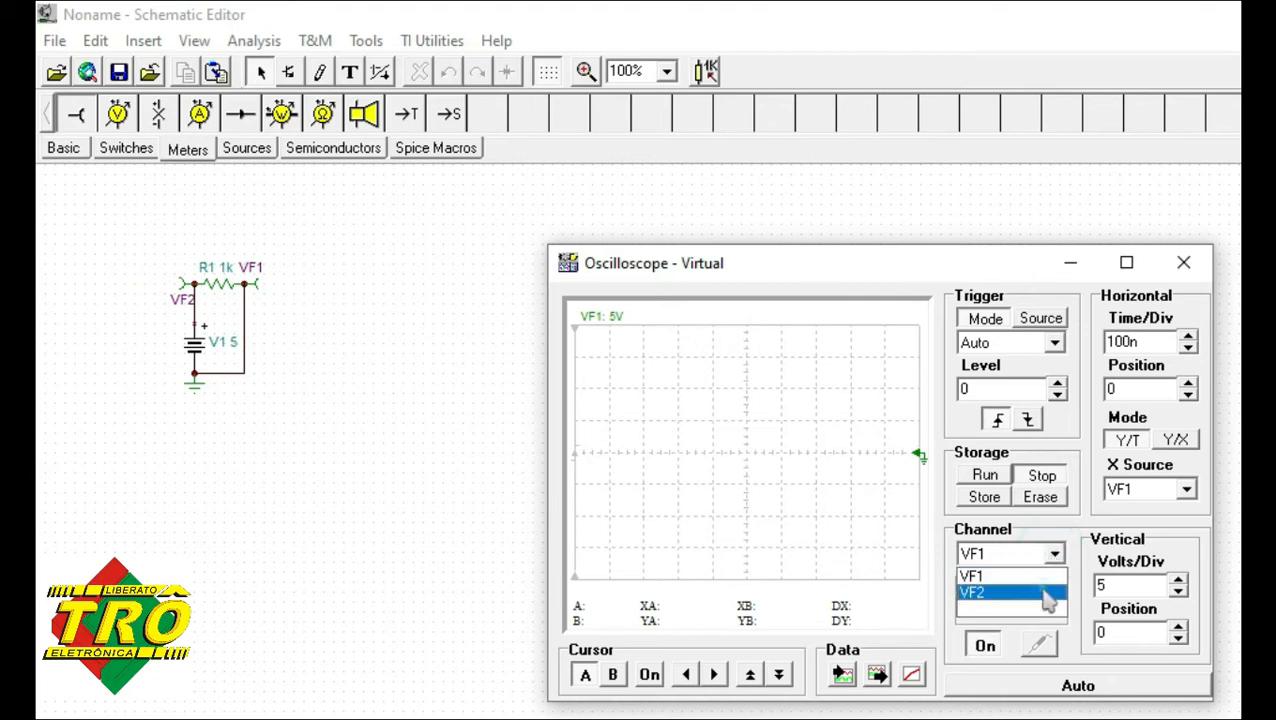
{"action": "left_click", "coordinate": [1045, 592]}
{"action": "left_click", "coordinate": [1179, 581]}
{"action": "left_click", "coordinate": [1179, 581]}
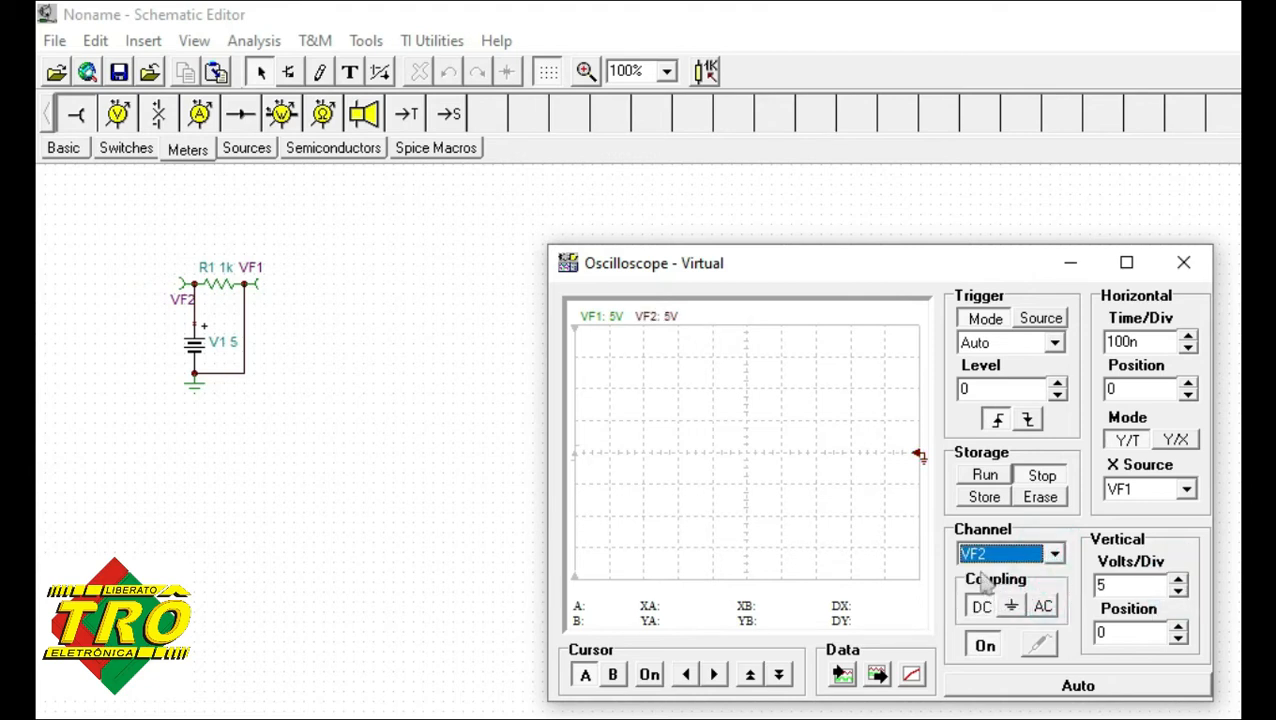
{"action": "left_click", "coordinate": [983, 477]}
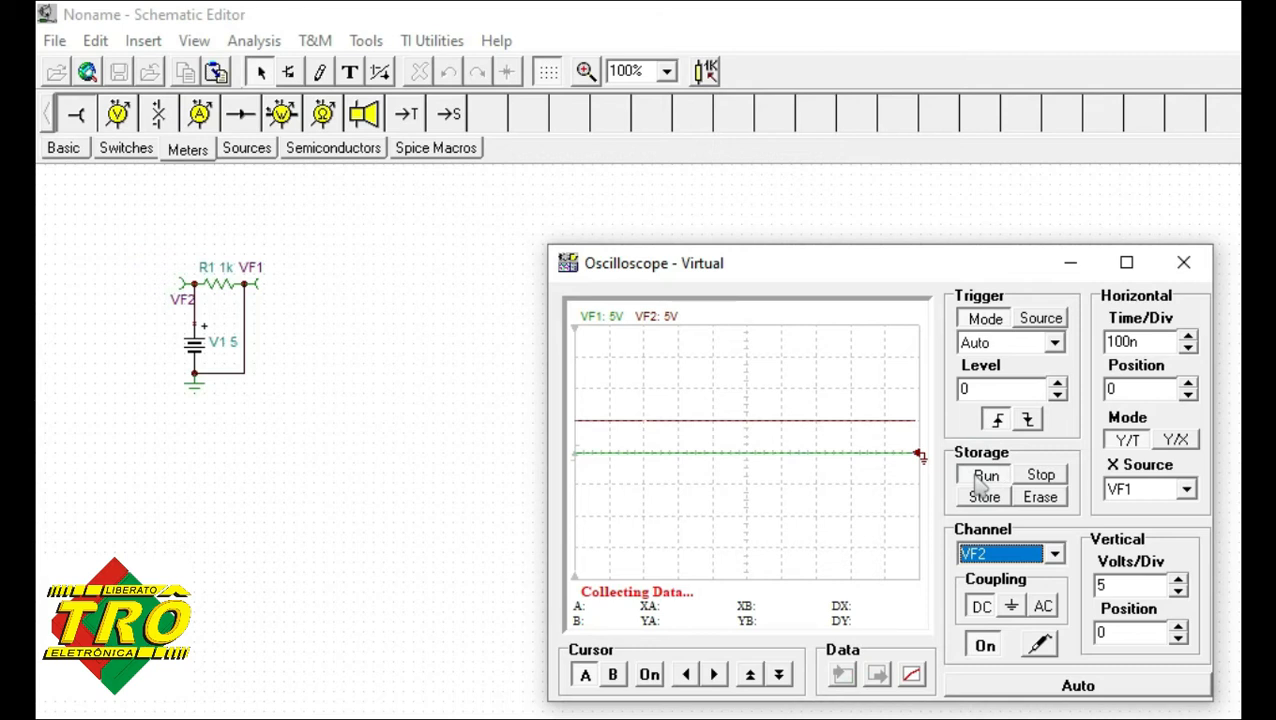
Set the vertical scale to 2 volts per division for channel VF2 and 1 volt per division for channel VF1.
{"action": "left_click", "coordinate": [1178, 594]}
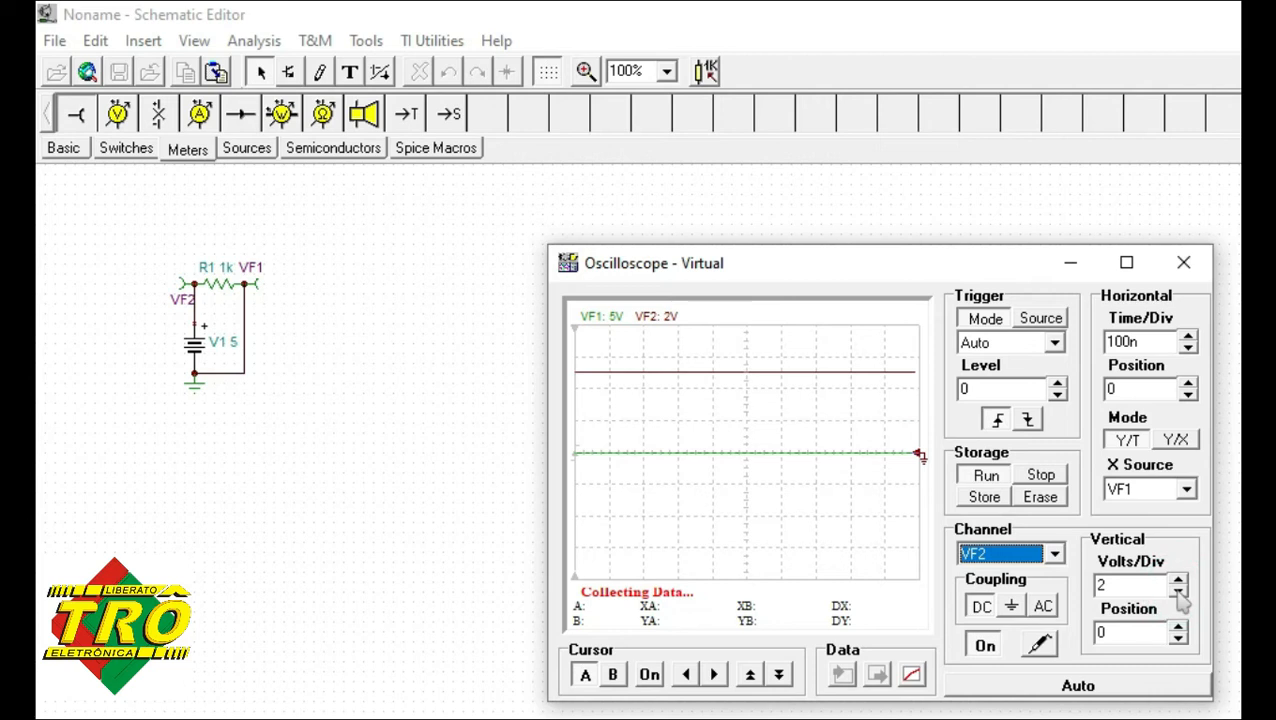
{"action": "left_click", "coordinate": [1054, 554]}
{"action": "left_click", "coordinate": [1035, 573]}
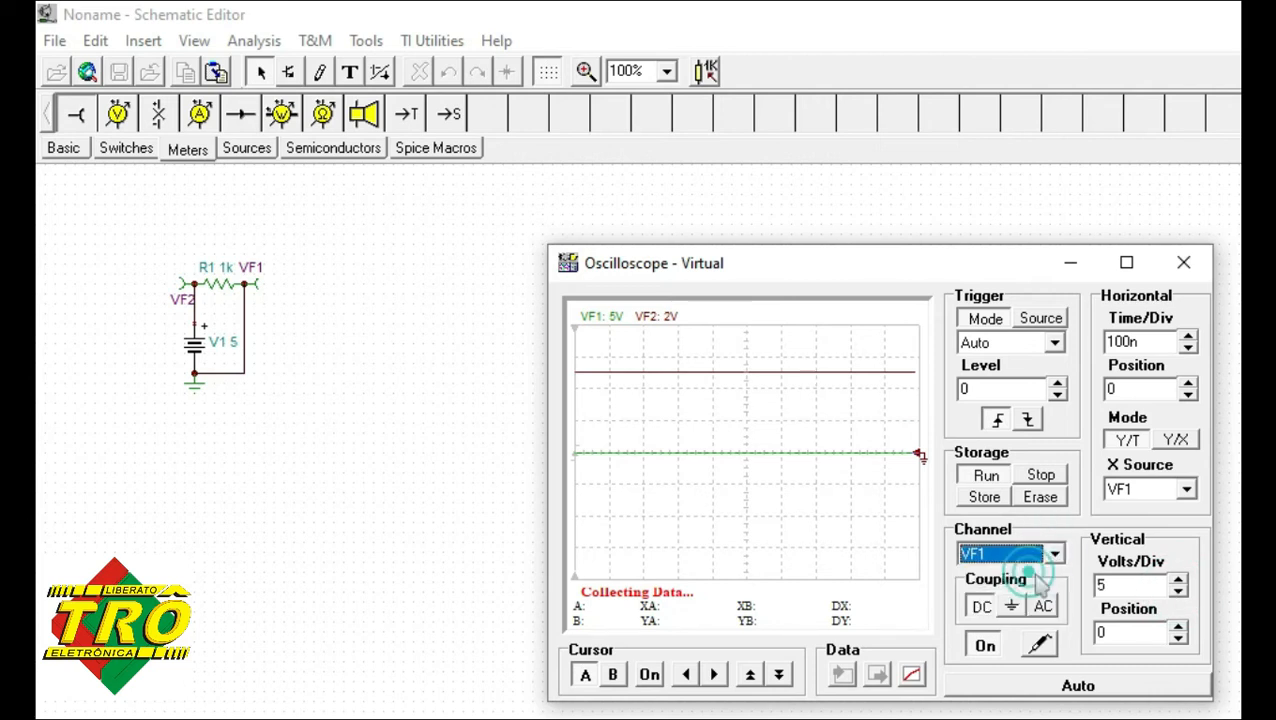
{"action": "left_click", "coordinate": [1178, 594]}
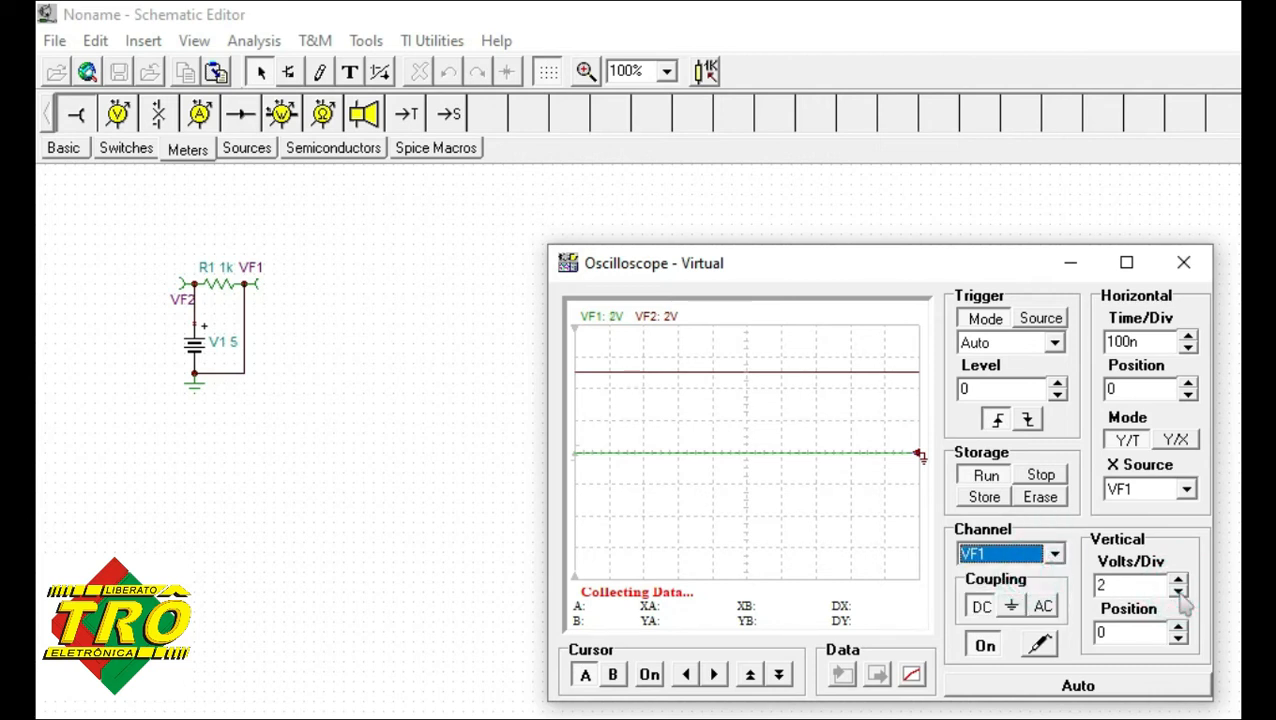
{"action": "left_click", "coordinate": [1178, 592]}
{"action": "left_click", "coordinate": [1178, 592]}
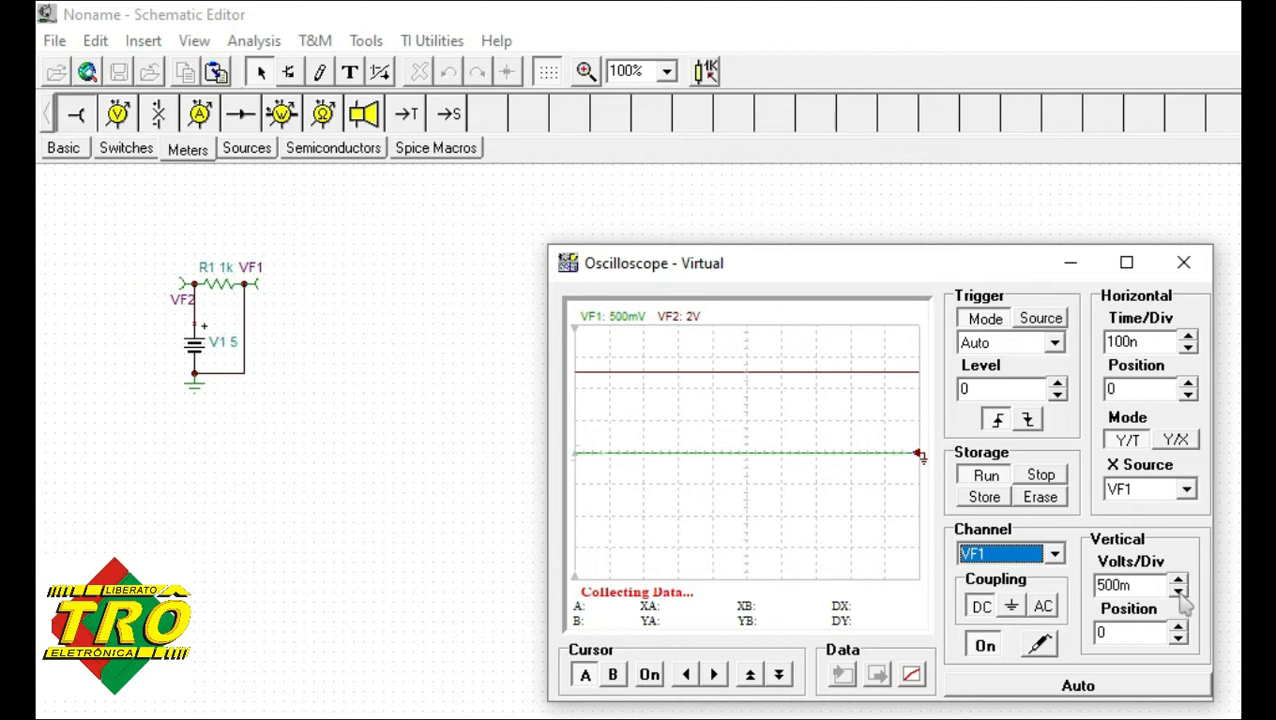
{"action": "left_click", "coordinate": [1178, 580]}
Enable cursors A and B on the VF1 trace and place A at about 498 ns and B at about 798 ns.
{"action": "left_click", "coordinate": [650, 675]}
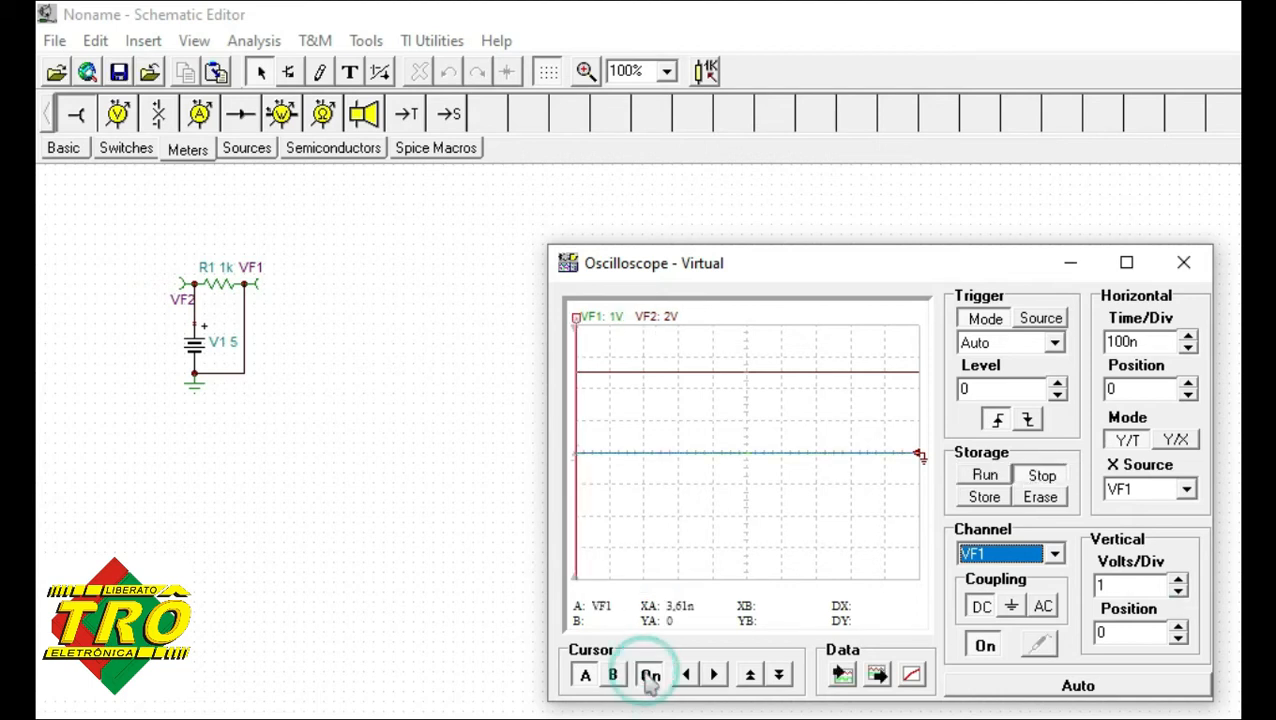
{"action": "left_click", "coordinate": [613, 675]}
{"action": "left_click", "coordinate": [650, 675]}
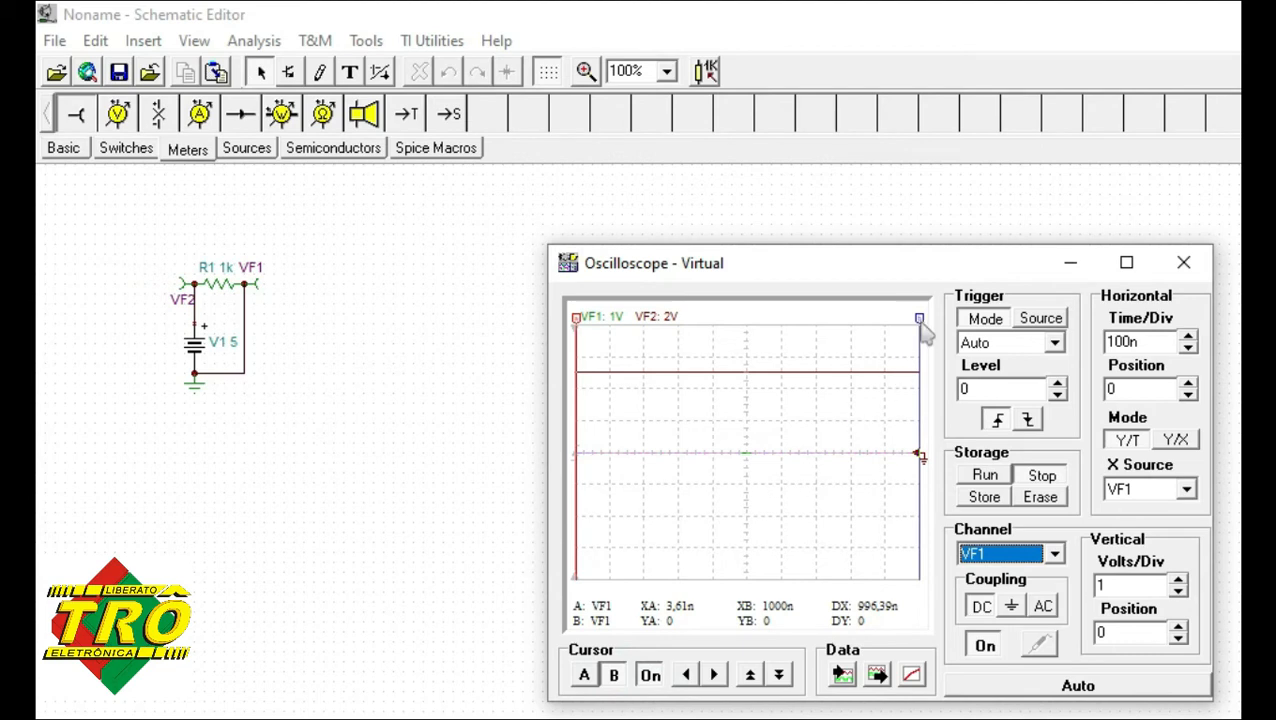
{"action": "left_click_drag", "start_coordinate": [921, 320], "coordinate": [851, 328]}
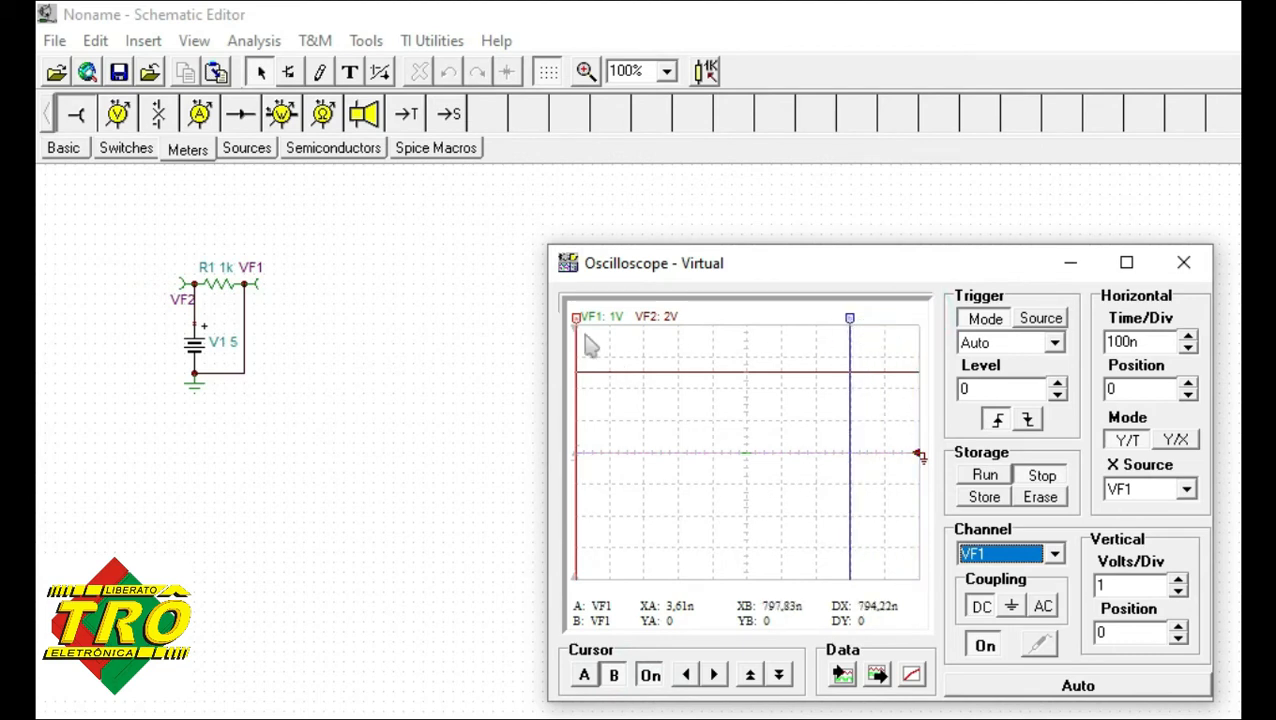
{"action": "left_click_drag", "start_coordinate": [580, 333], "coordinate": [751, 335]}
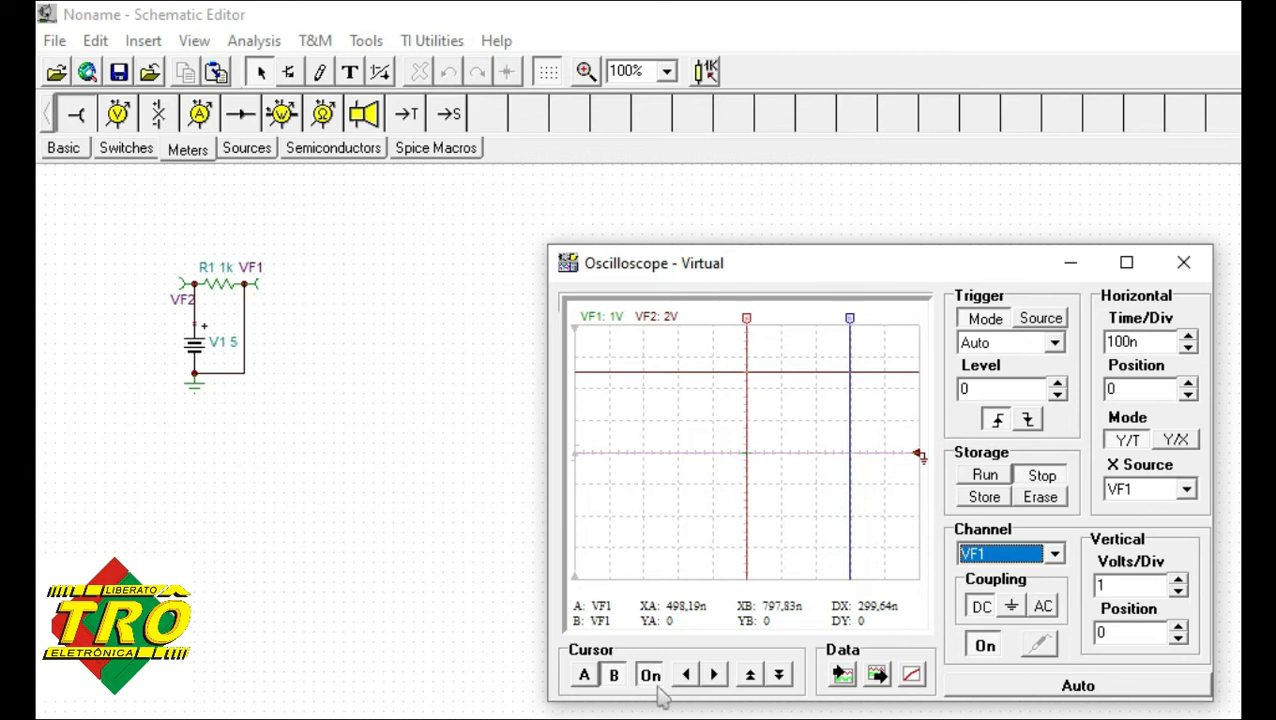
Nudge cursor B along the VF1 trace towards cursor A in six small steps.
{"action": "left_click", "coordinate": [687, 675]}
{"action": "left_click", "coordinate": [688, 676]}
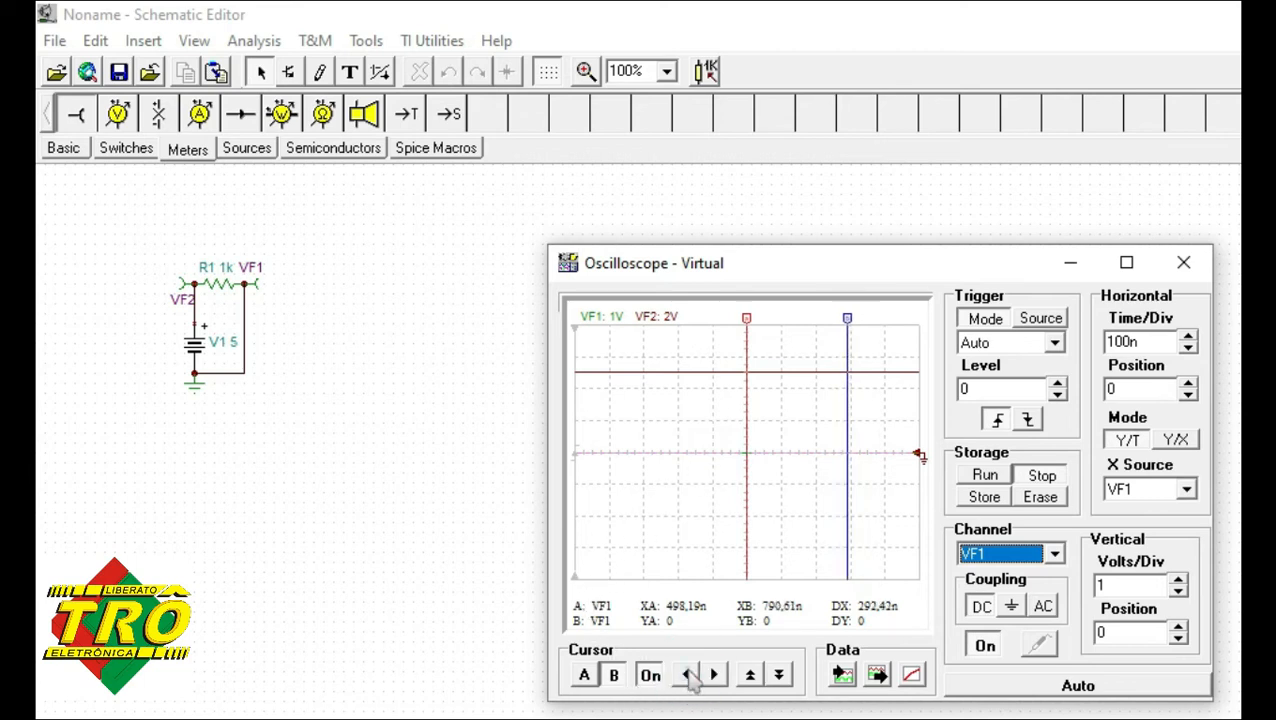
{"action": "left_click", "coordinate": [688, 676]}
{"action": "left_click", "coordinate": [688, 676]}
{"action": "left_click", "coordinate": [688, 676]}
{"action": "left_click", "coordinate": [688, 676]}
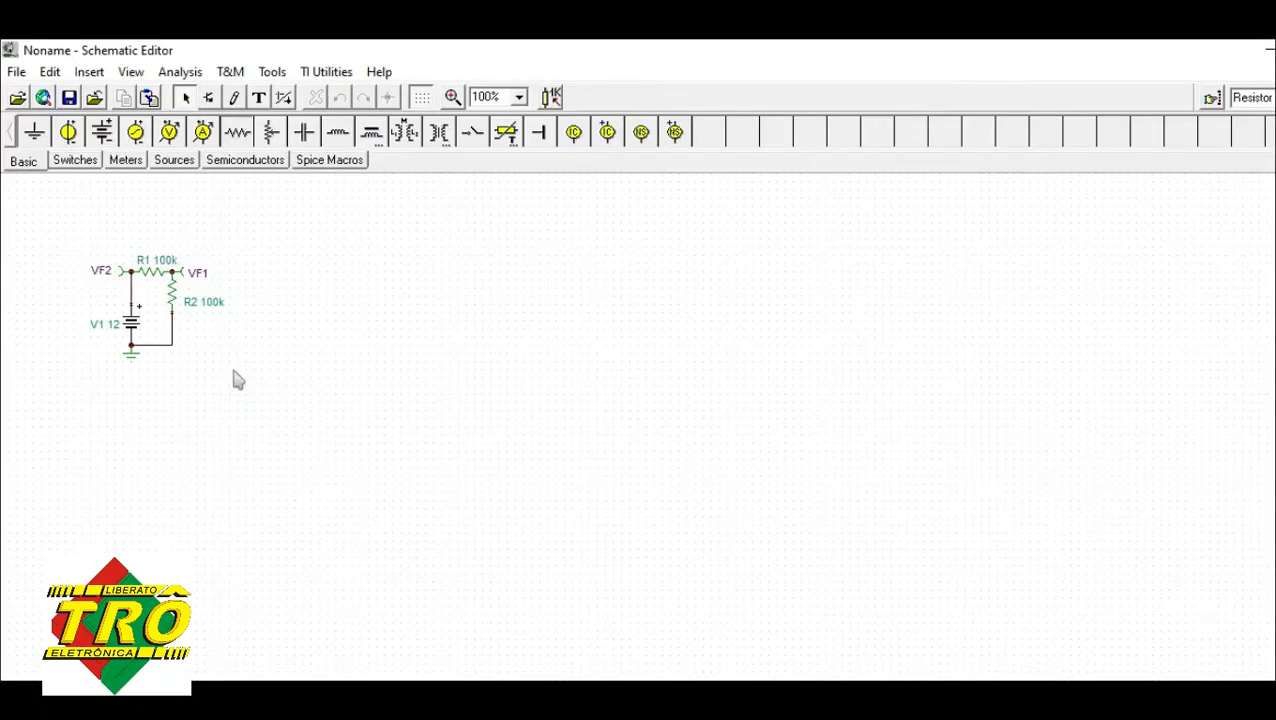
Run a transient analysis from 0 to 1000n seconds, calculating the operating point and drawing the excitation.
{"action": "left_click", "coordinate": [180, 75]}
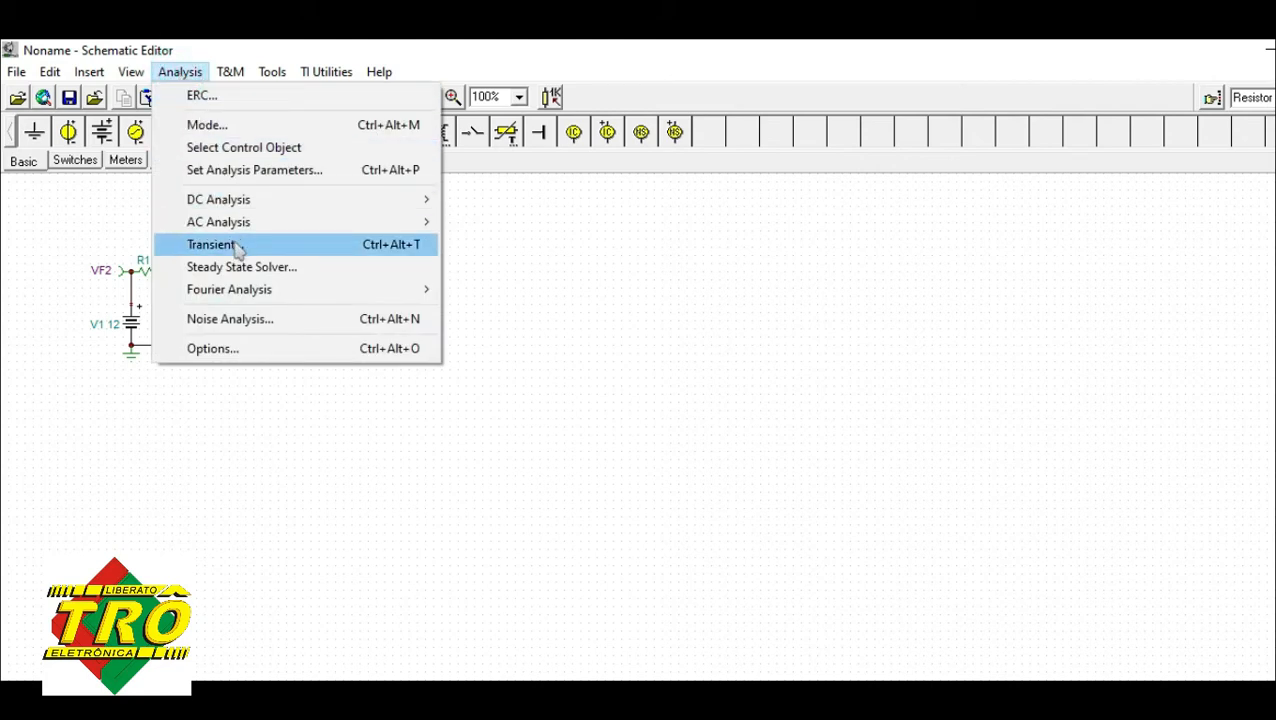
{"action": "left_click", "coordinate": [259, 247]}
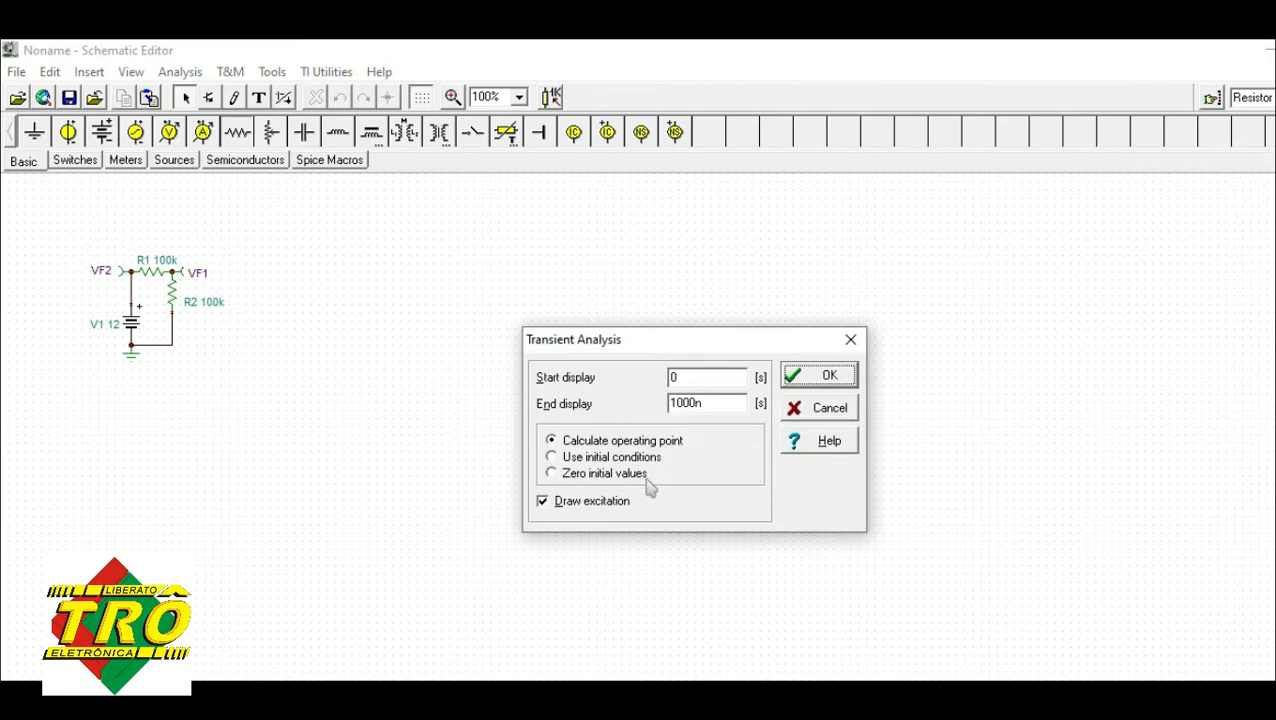
{"action": "left_click", "coordinate": [818, 380]}
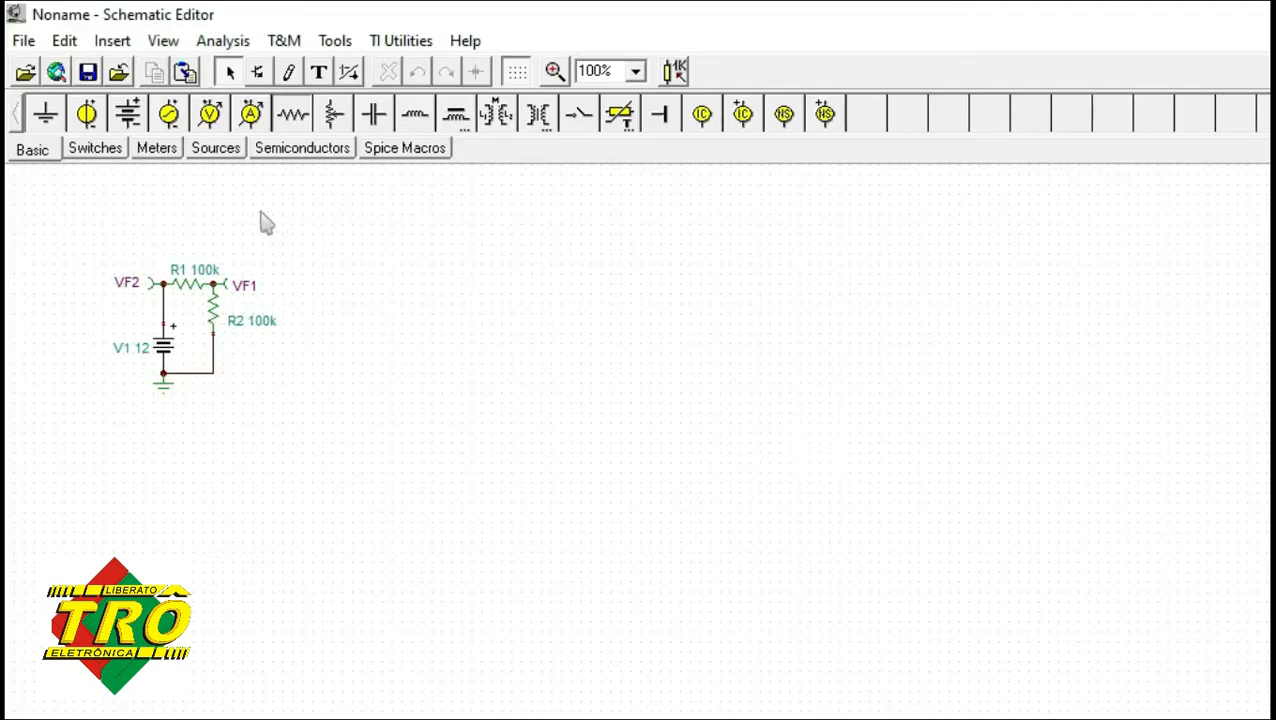
Select the entire circuit and delete it from the schematic.
{"action": "left_click", "coordinate": [66, 42]}
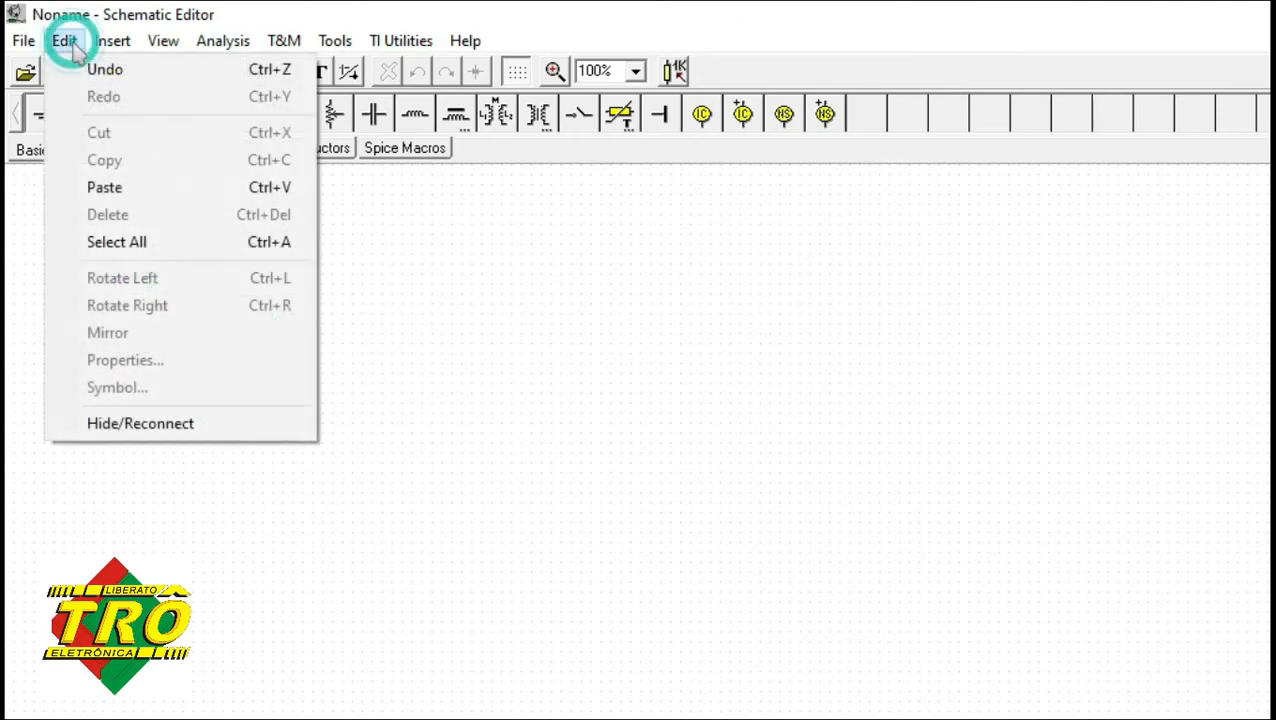
{"action": "left_click", "coordinate": [116, 242]}
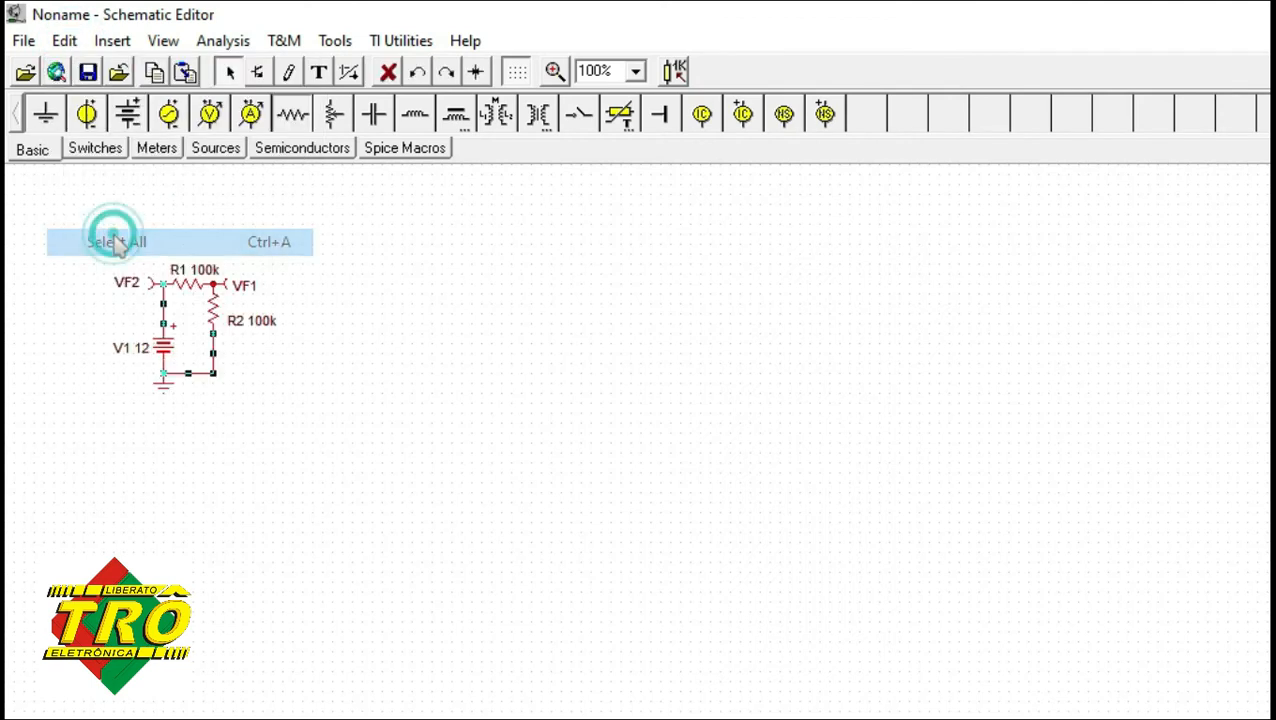
{"action": "left_click", "coordinate": [389, 72]}
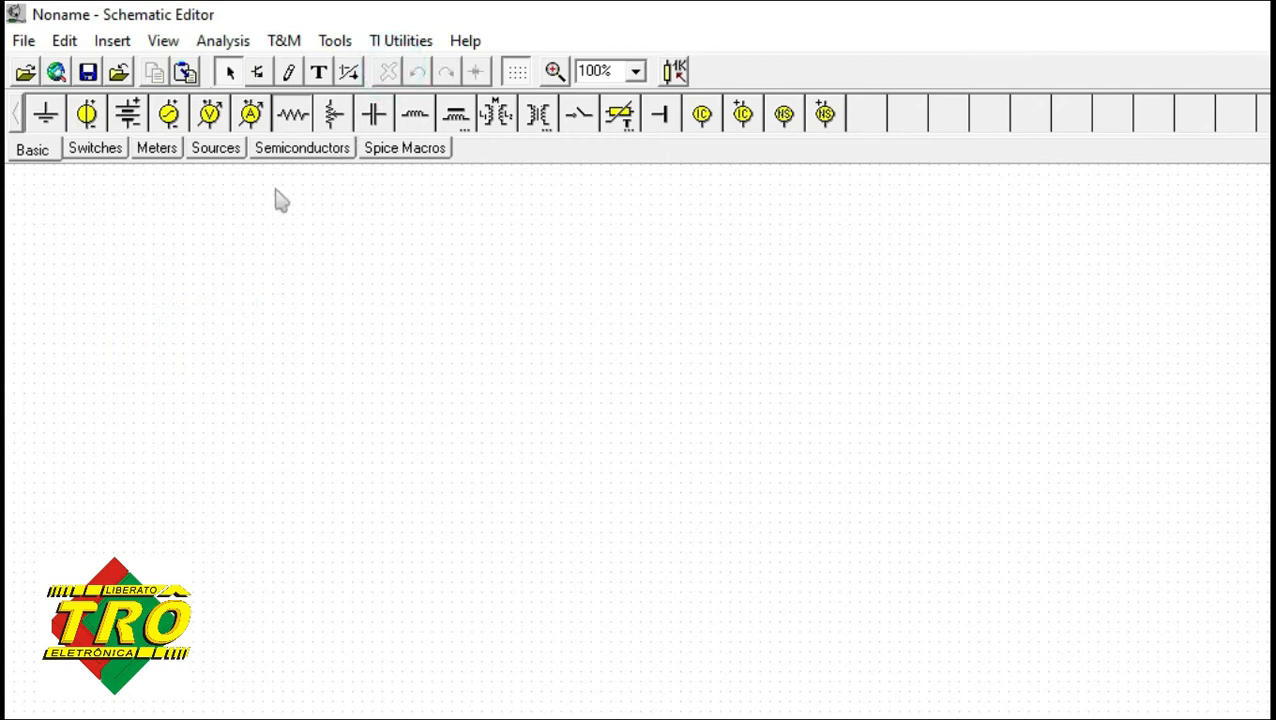
Open the TLC555_ASTABLE example schematic from the TI Test Circuits folder.
{"action": "left_click", "coordinate": [26, 74]}
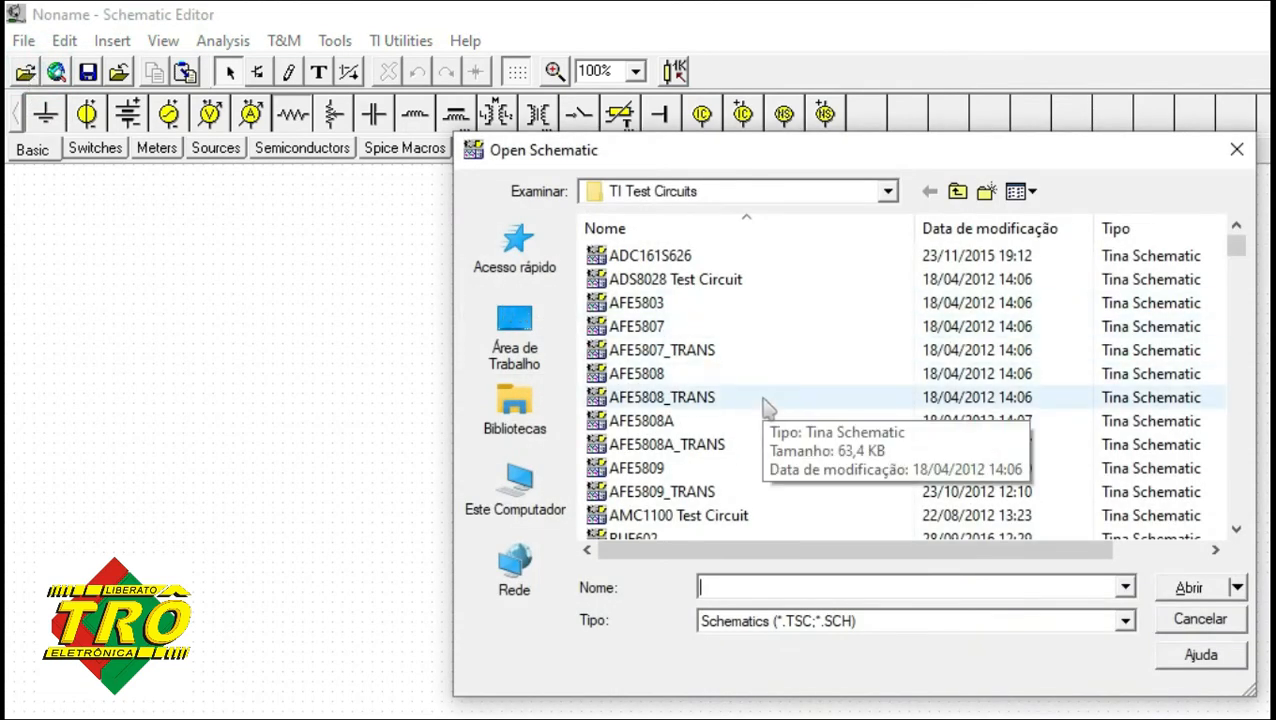
{"action": "scroll", "coordinate": [765, 407], "scroll_direction": "down", "scroll_amount": 8}
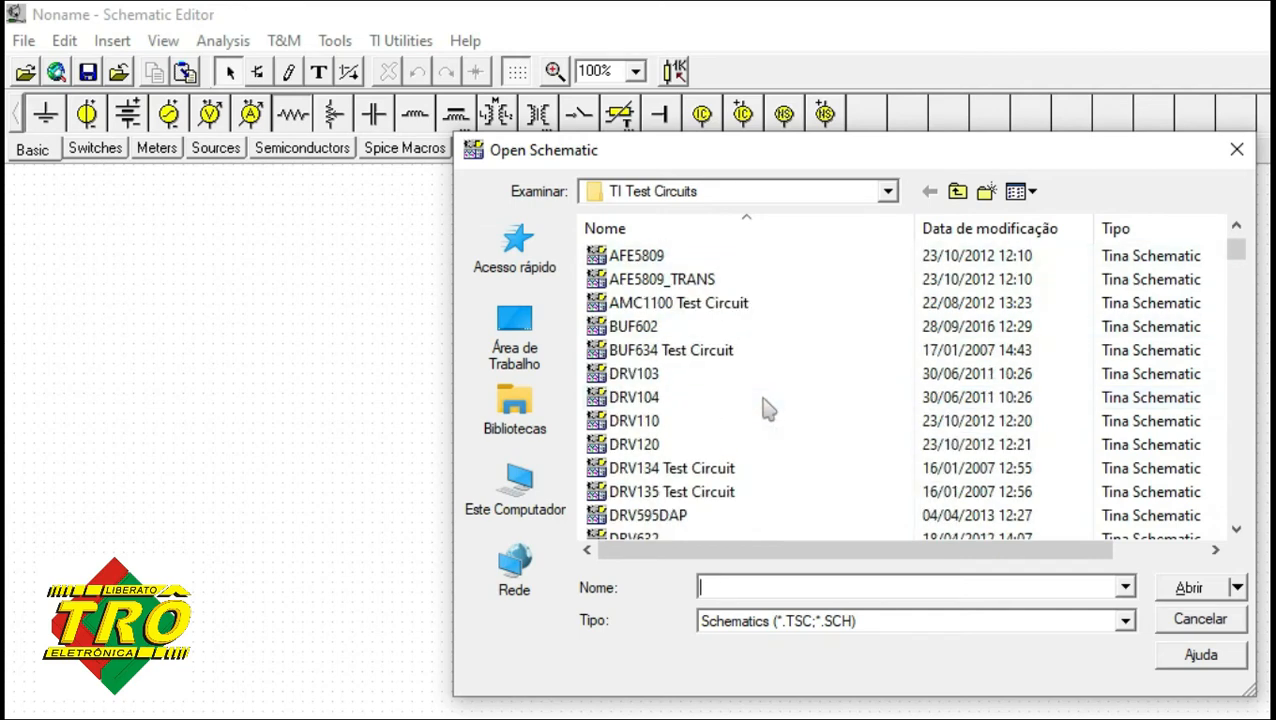
{"action": "scroll", "coordinate": [765, 407], "scroll_direction": "down", "scroll_amount": 15}
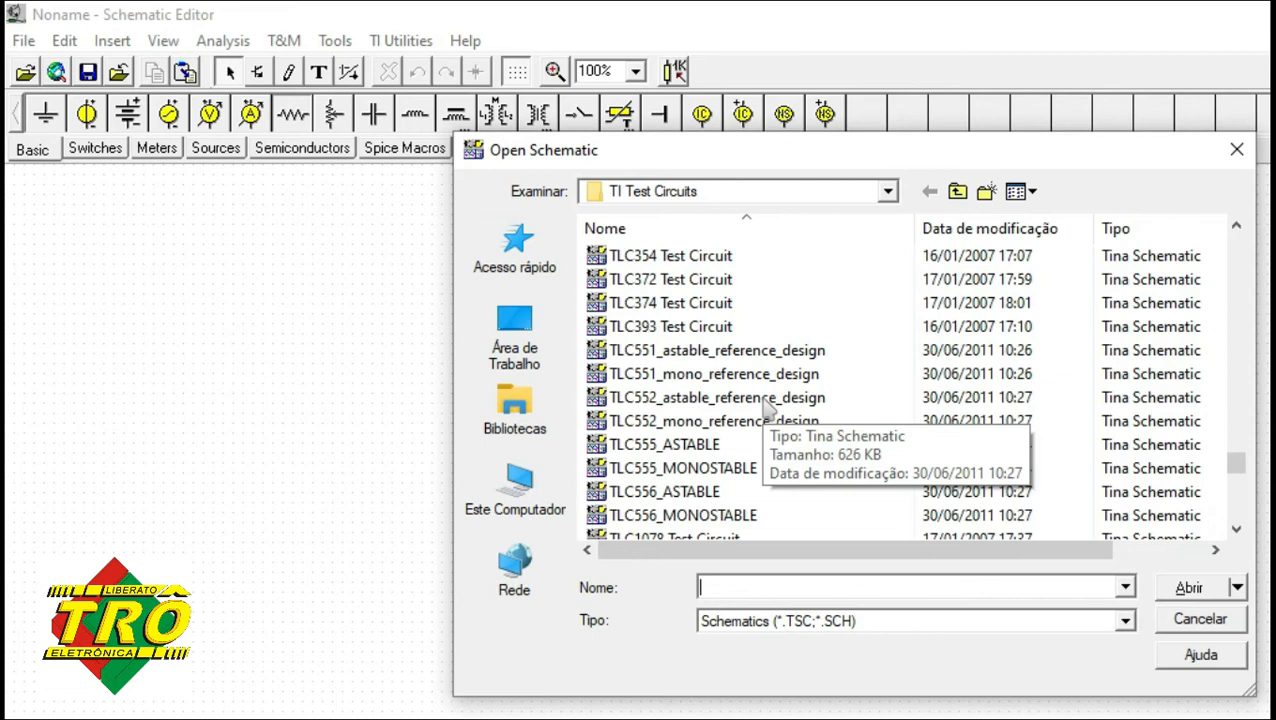
{"action": "left_click", "coordinate": [706, 451]}
{"action": "left_click", "coordinate": [1188, 590]}
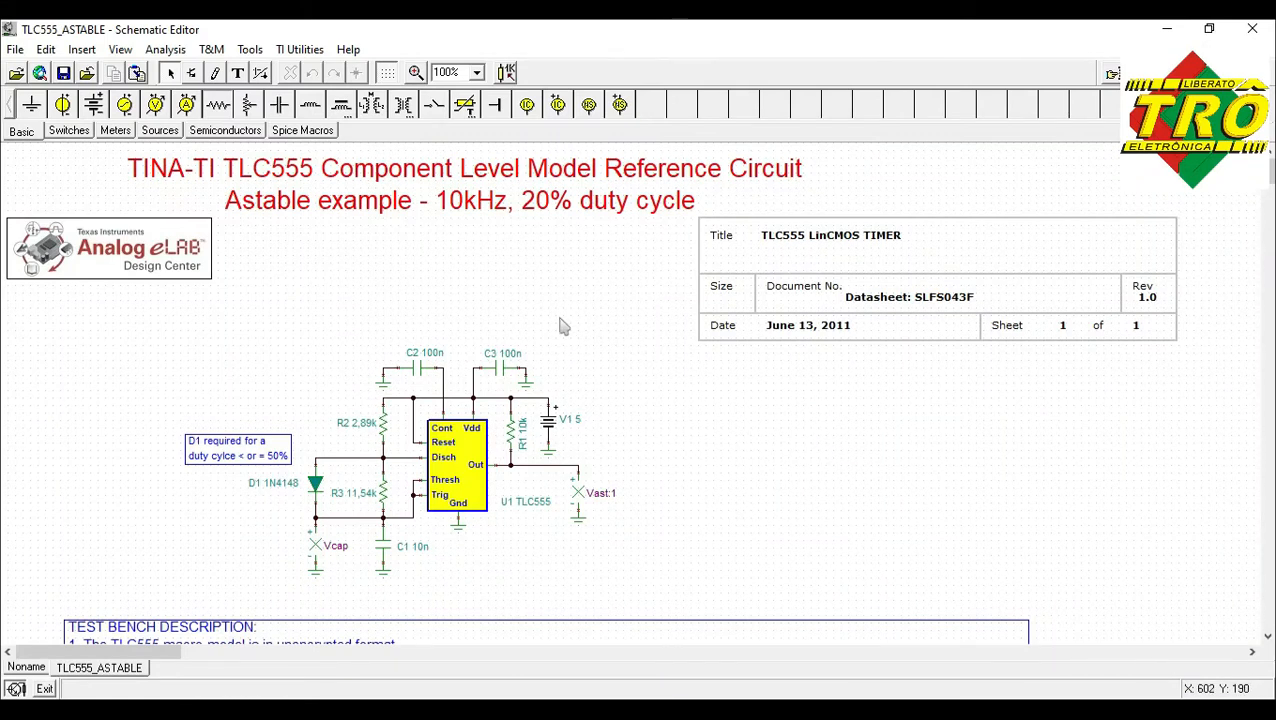
Examine the TLC555 astable schematic and read its test bench description and simulation info.
{"action": "scroll", "coordinate": [627, 372], "scroll_direction": "down", "scroll_amount": 2}
{"action": "scroll", "coordinate": [630, 380], "scroll_direction": "down", "scroll_amount": 2}
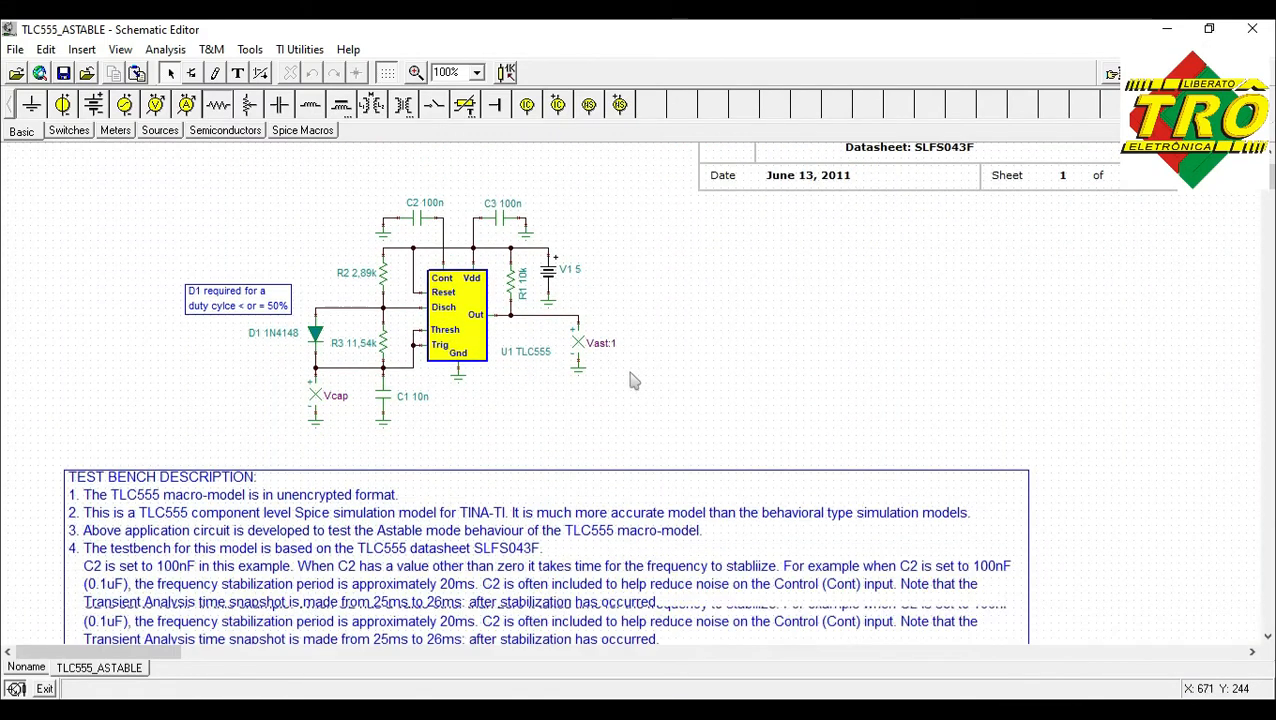
{"action": "scroll", "coordinate": [630, 380], "scroll_direction": "up", "scroll_amount": 4}
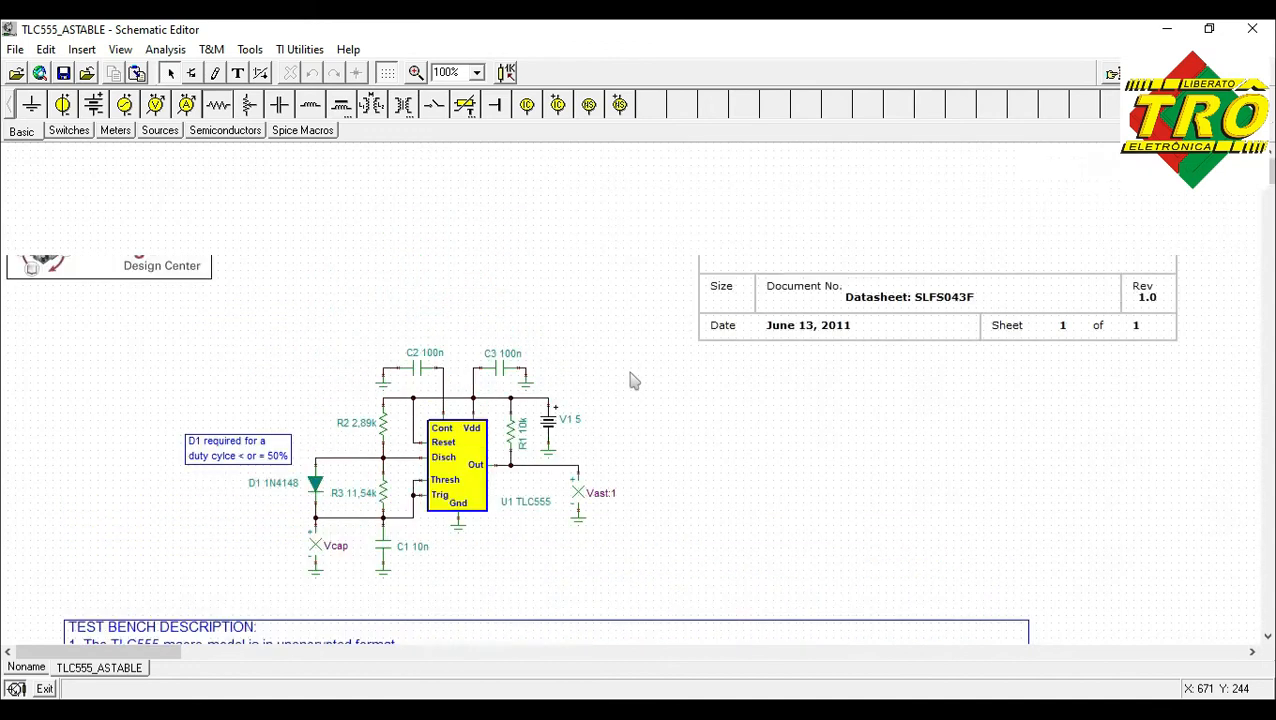
{"action": "left_click", "coordinate": [206, 262]}
{"action": "left_click", "coordinate": [274, 272]}
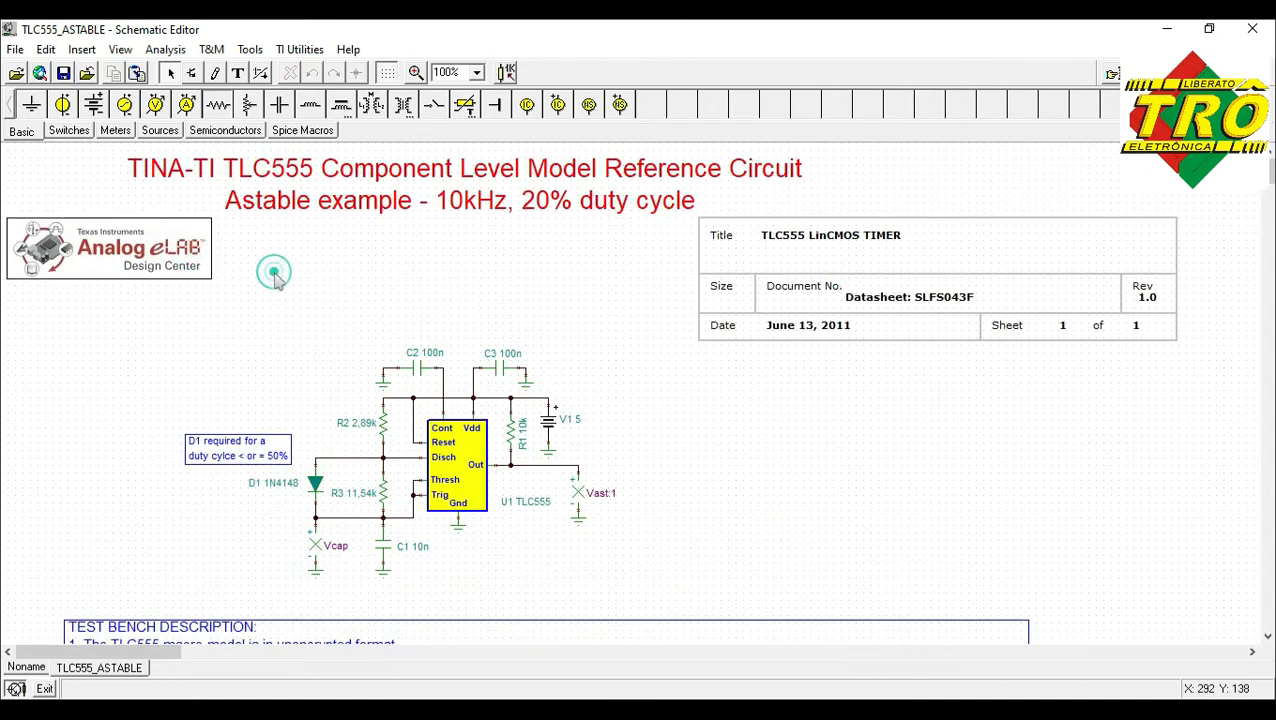
{"action": "left_click", "coordinate": [303, 214]}
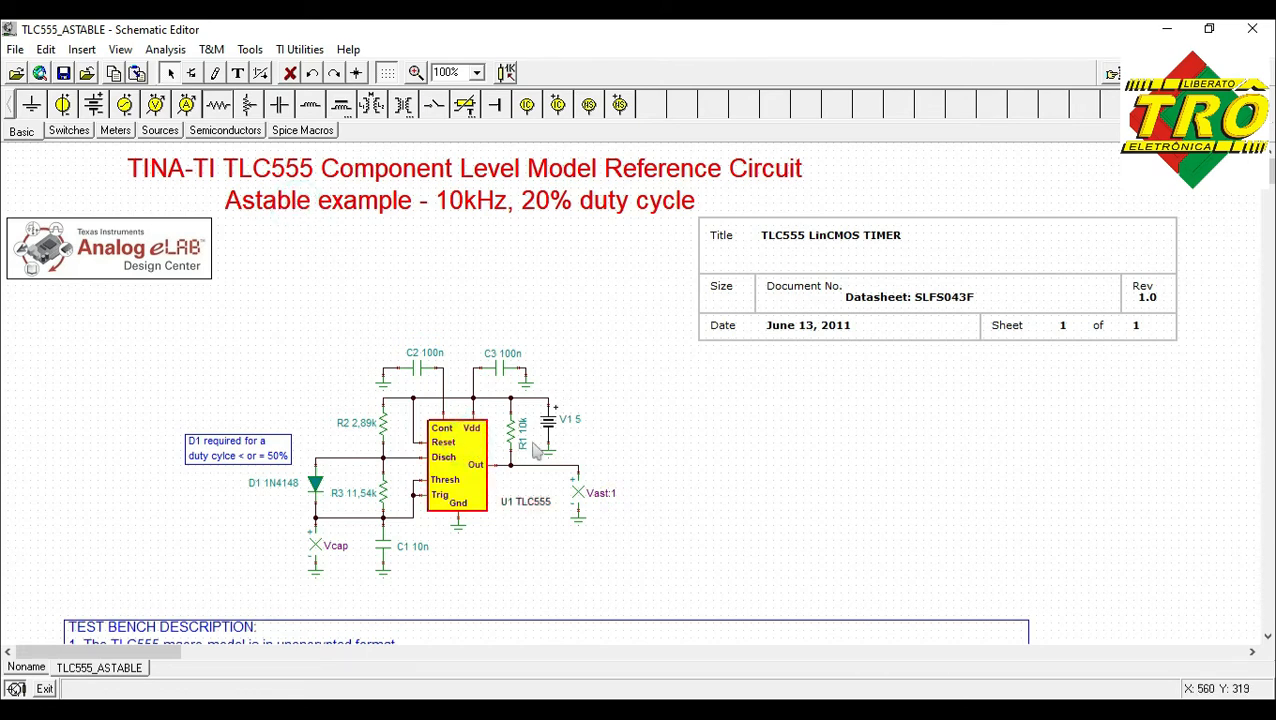
{"action": "left_click", "coordinate": [613, 445]}
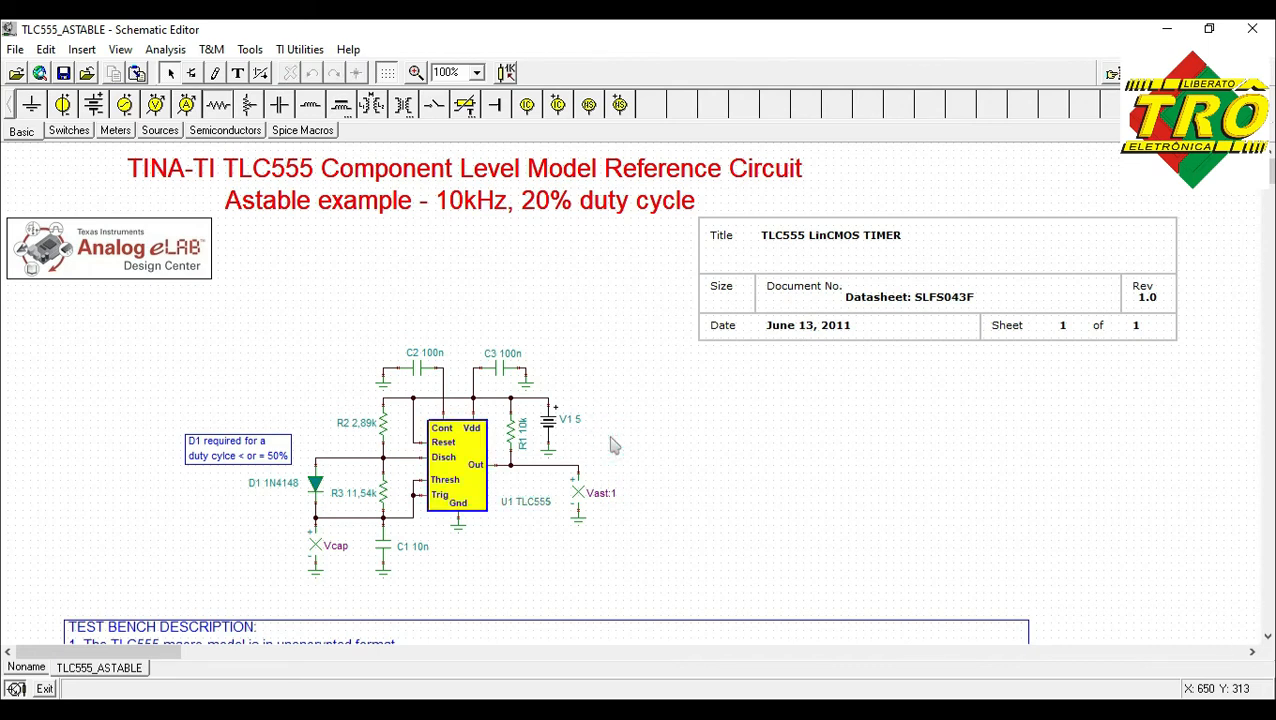
{"action": "scroll", "coordinate": [613, 445], "scroll_direction": "down", "scroll_amount": 10}
{"action": "scroll", "coordinate": [613, 445], "scroll_direction": "down", "scroll_amount": 3}
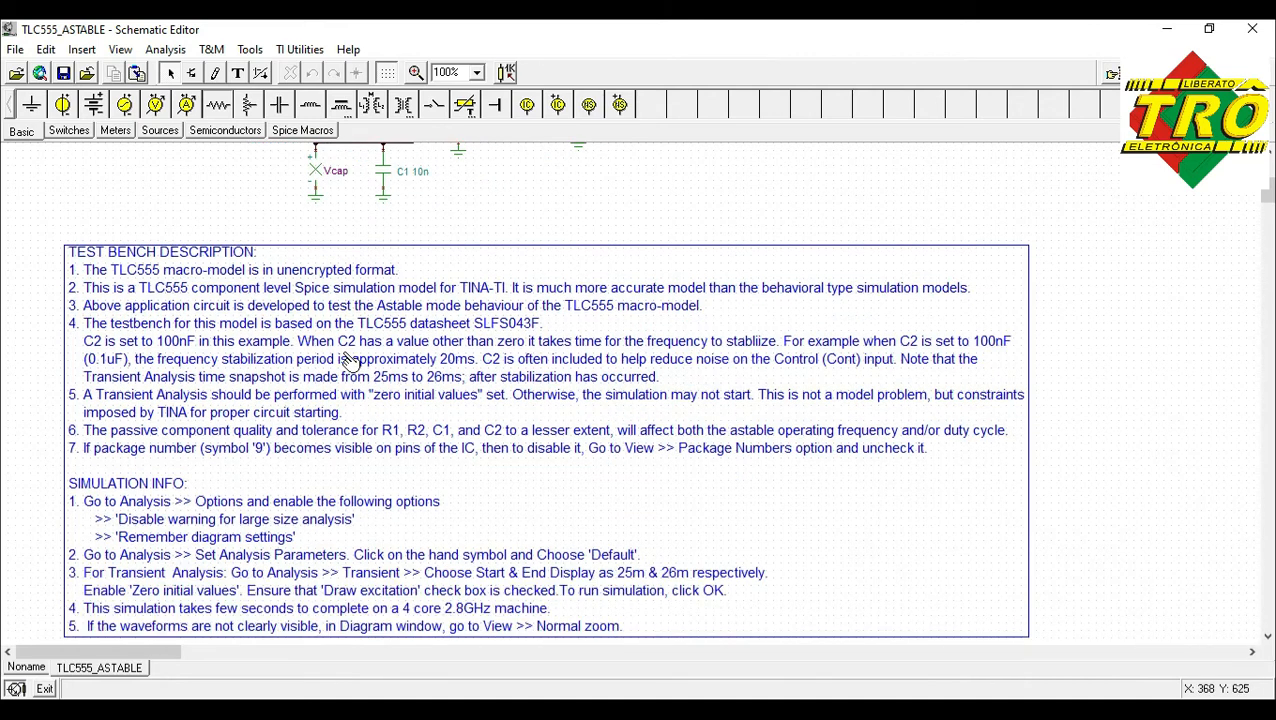
{"action": "left_click", "coordinate": [350, 362]}
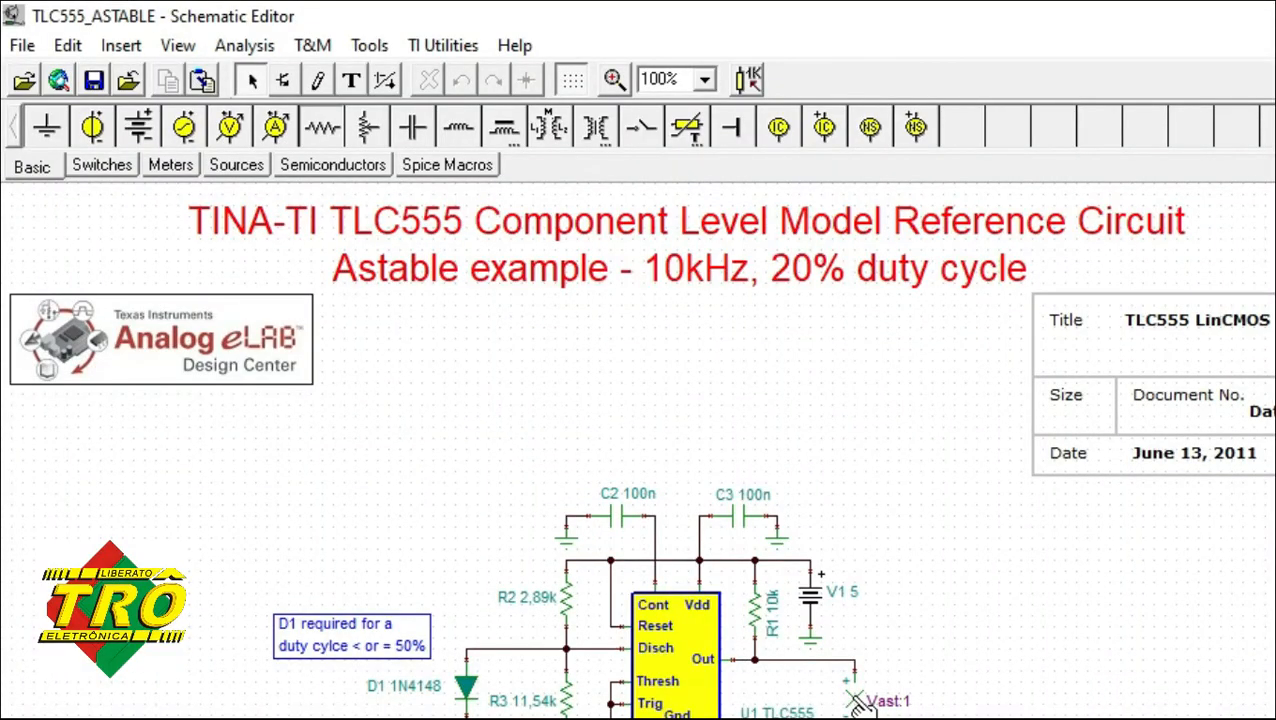
Check the IO state settings of the Vast:1 output and the Vcap node without changing them.
{"action": "double_click", "coordinate": [858, 703]}
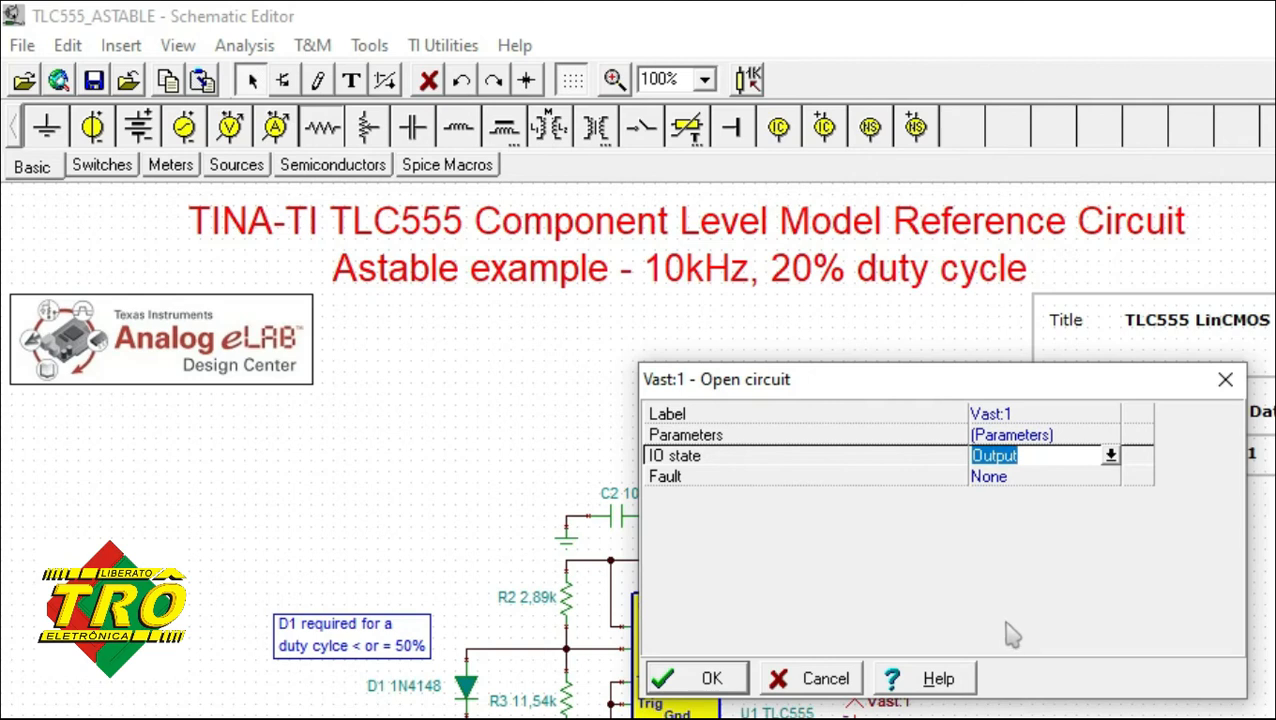
{"action": "left_click", "coordinate": [1110, 455]}
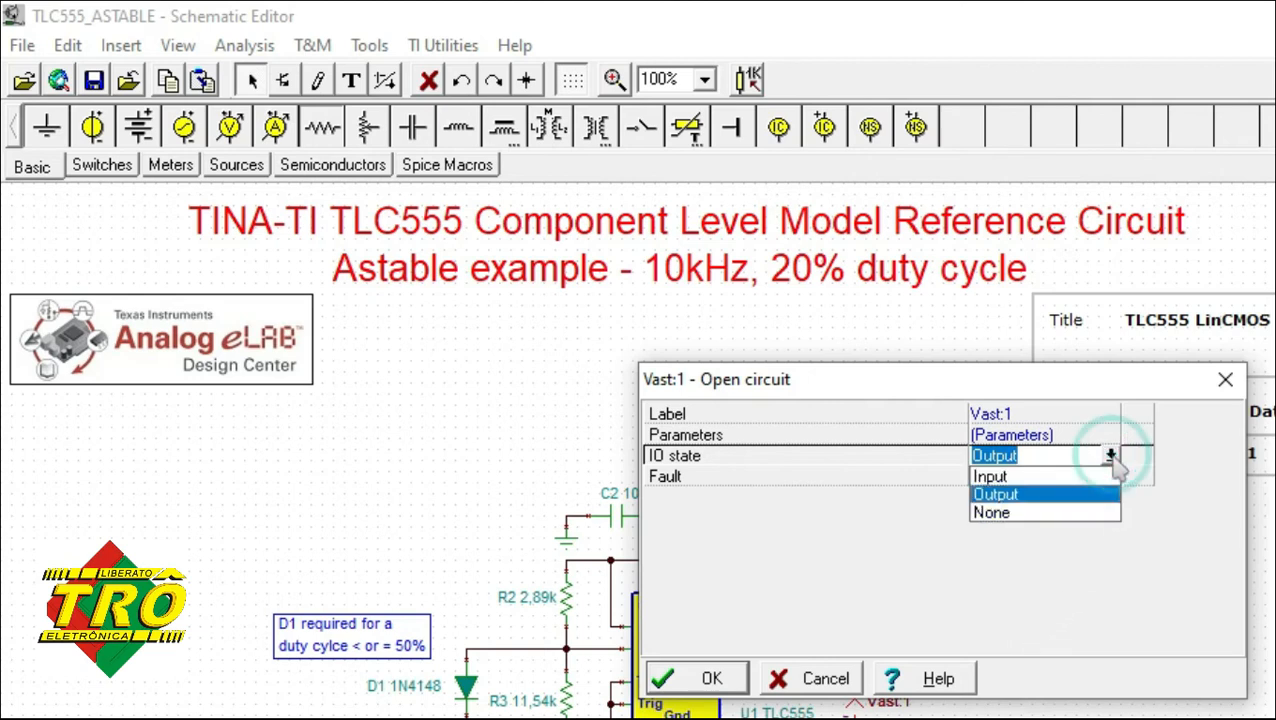
{"action": "left_click", "coordinate": [1110, 455]}
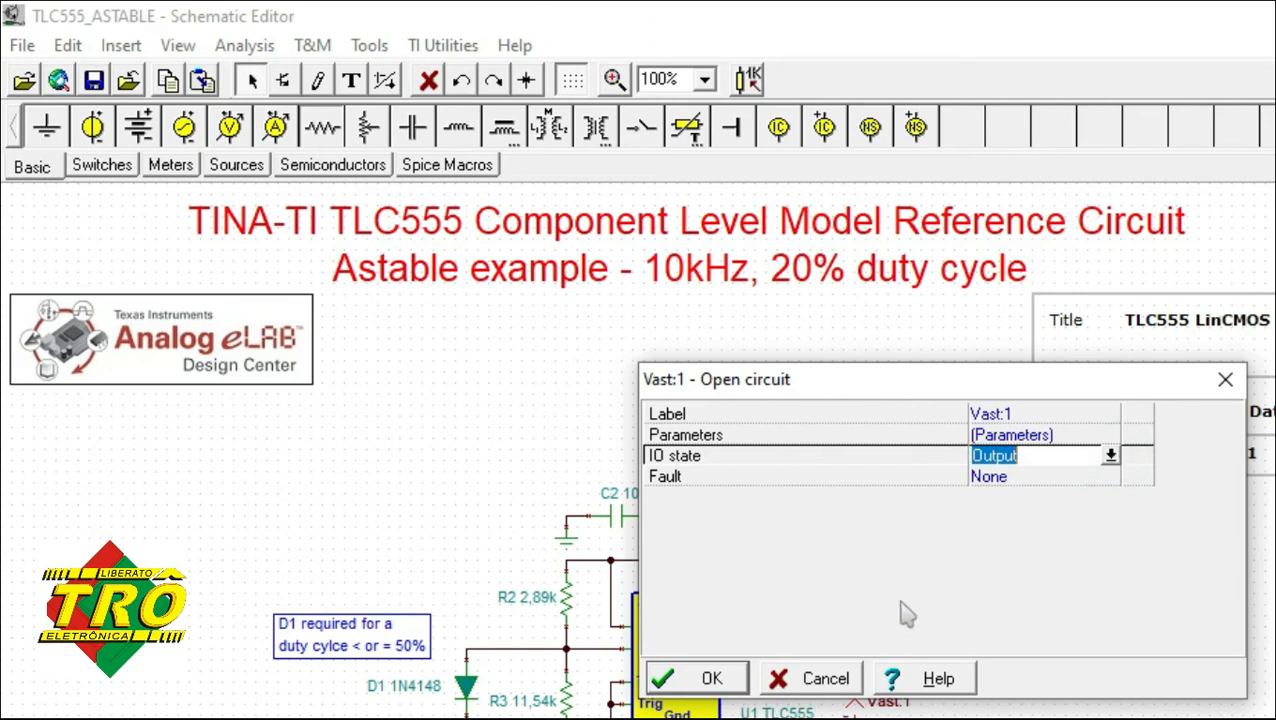
{"action": "left_click", "coordinate": [830, 679]}
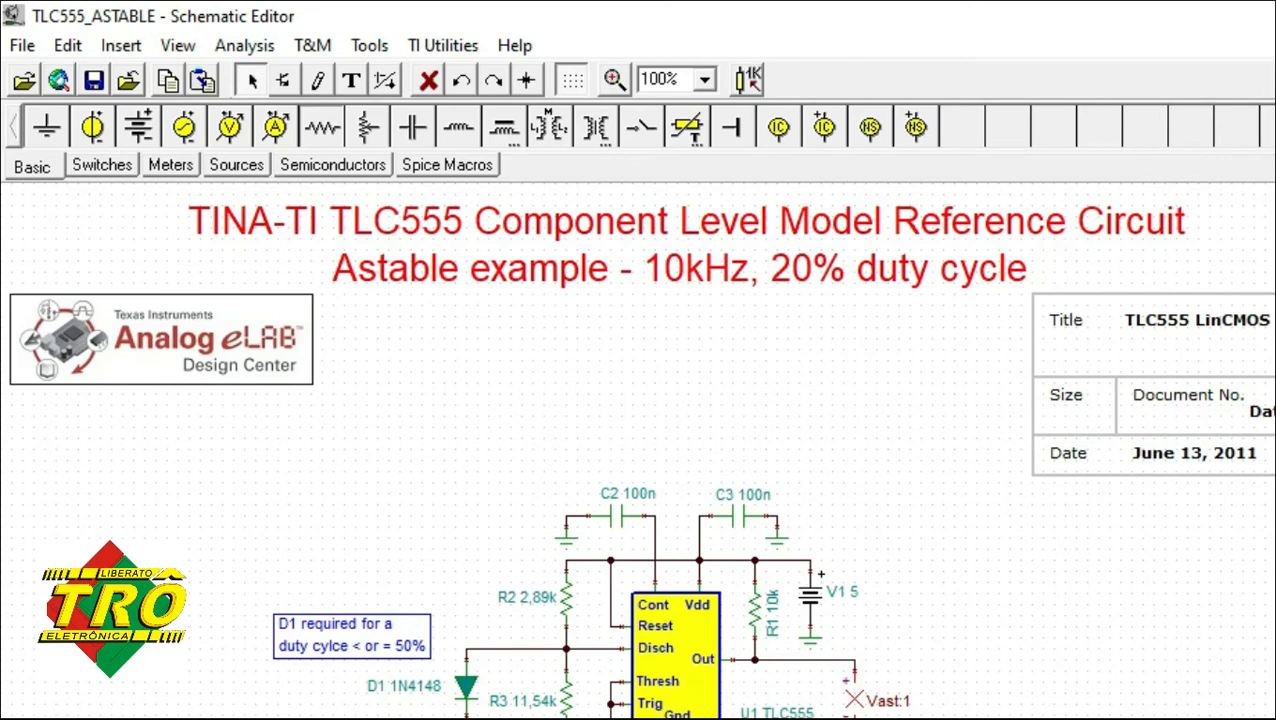
{"action": "double_click", "coordinate": [612, 716]}
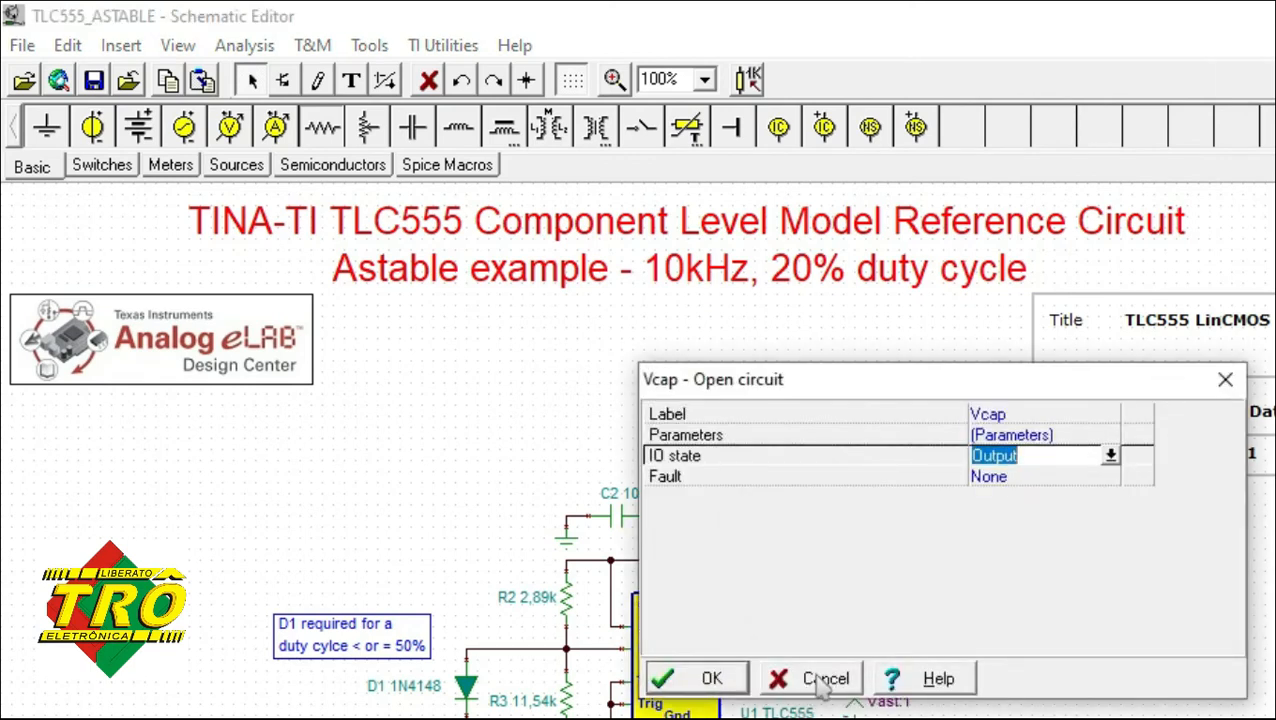
{"action": "left_click", "coordinate": [826, 681]}
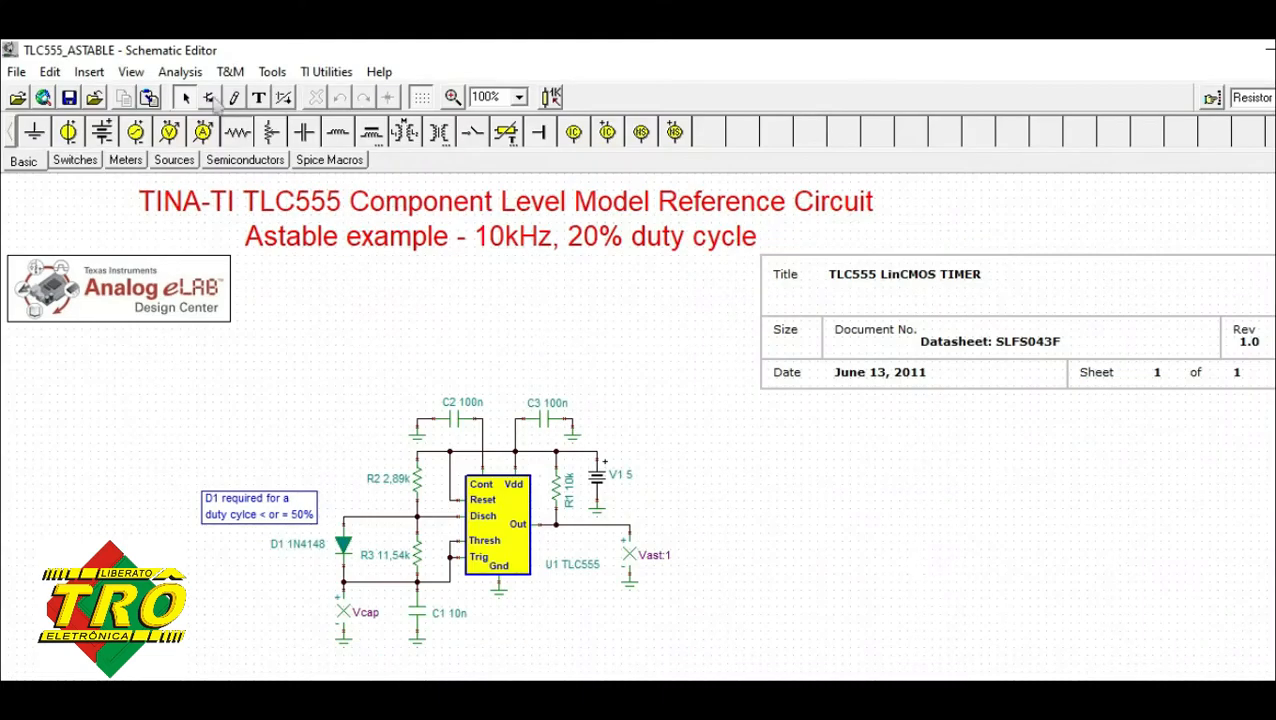
Run a transient analysis with display from 25m to 26m seconds, using zero initial values and drawing the excitation.
{"action": "left_click", "coordinate": [188, 74]}
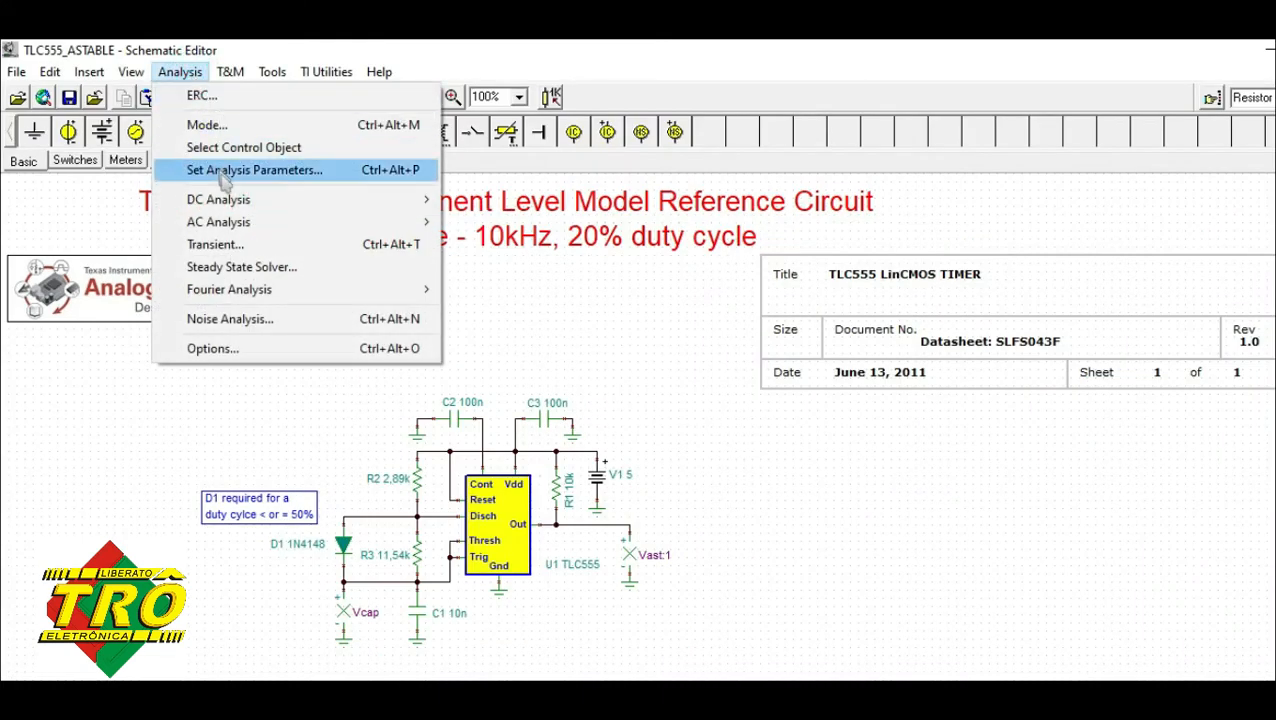
{"action": "left_click", "coordinate": [250, 250]}
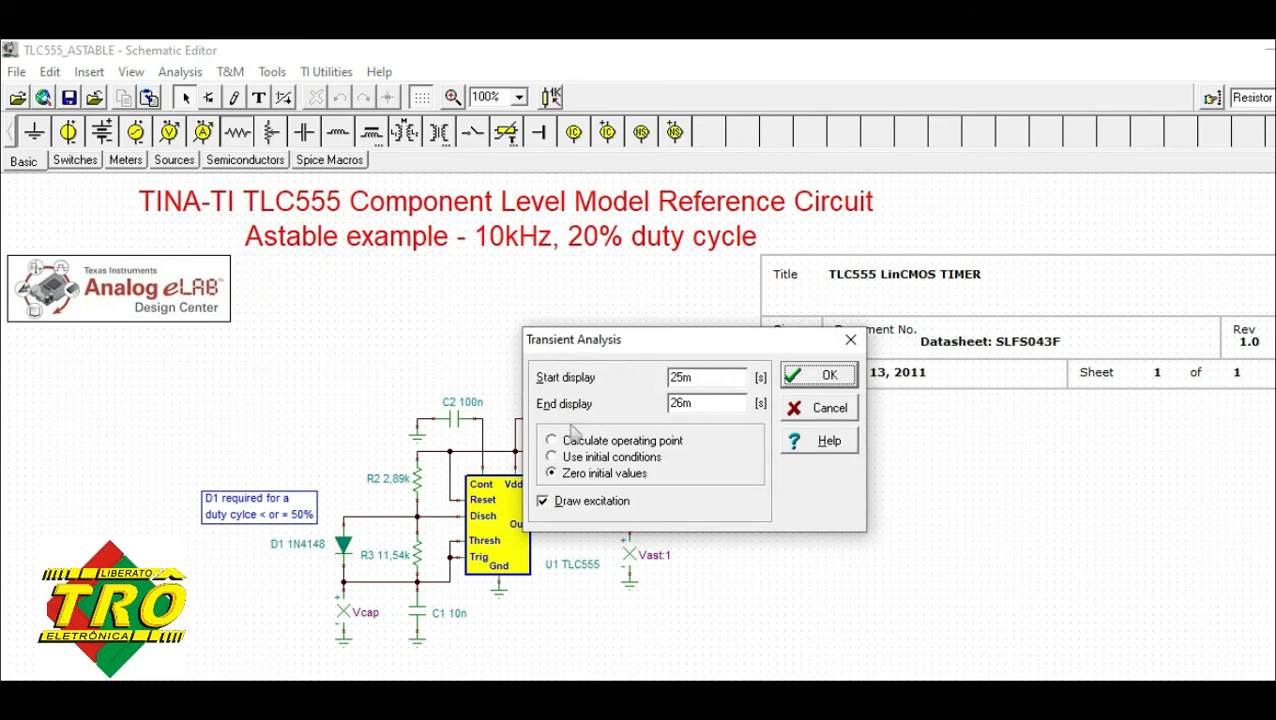
{"action": "left_click", "coordinate": [815, 378]}
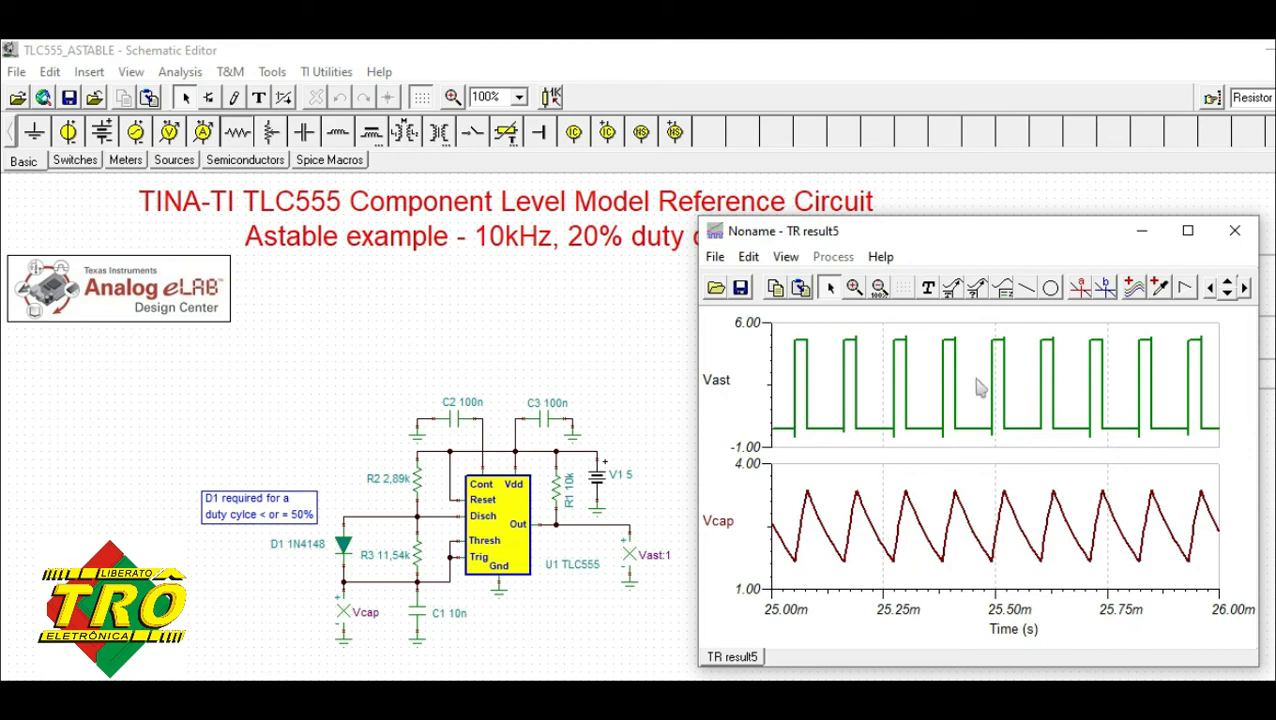
Place cursor A on the Vast trace and move it along the waveform to the low level at about 25.23 ms.
{"action": "left_click", "coordinate": [1081, 290]}
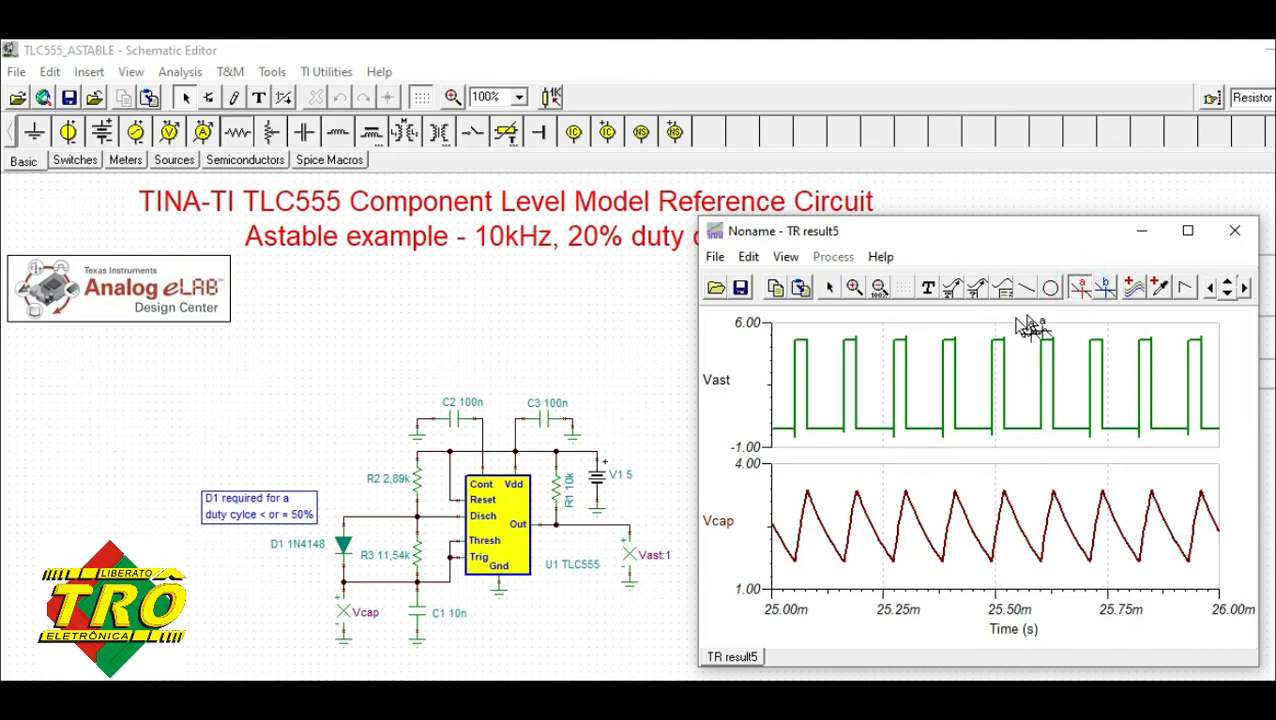
{"action": "left_click", "coordinate": [943, 338]}
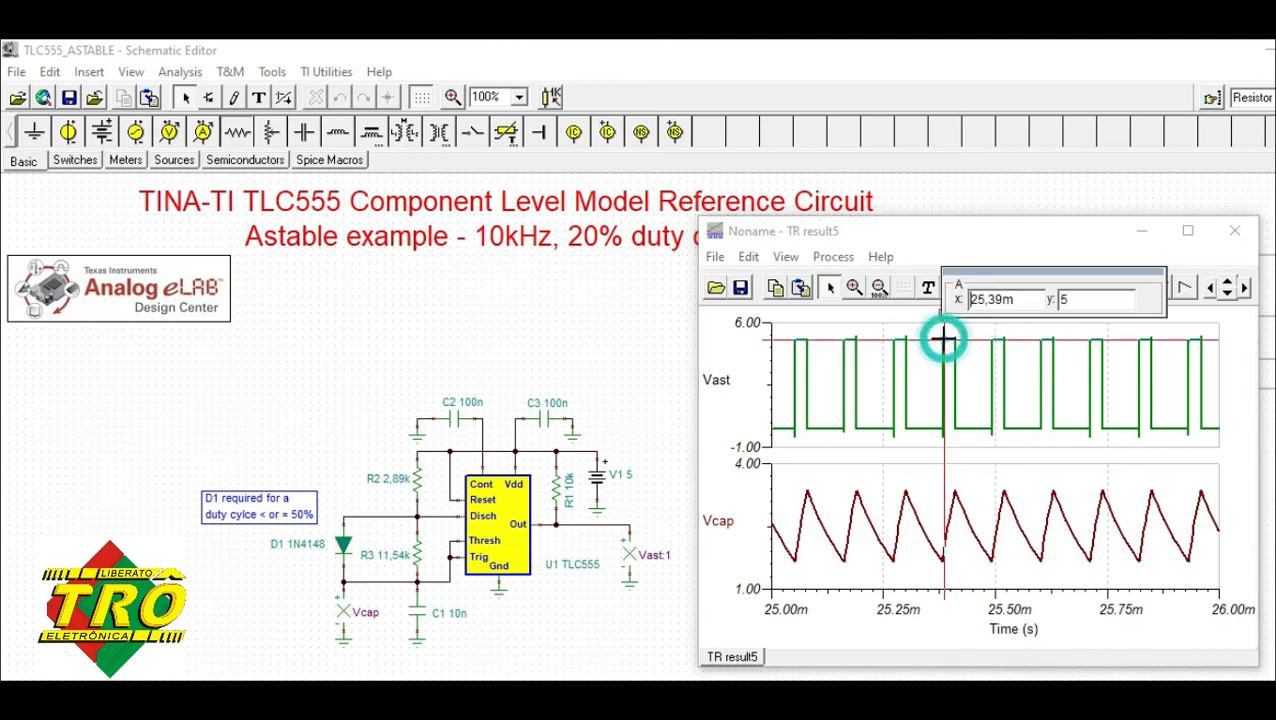
{"action": "left_click_drag", "start_coordinate": [944, 350], "coordinate": [910, 472]}
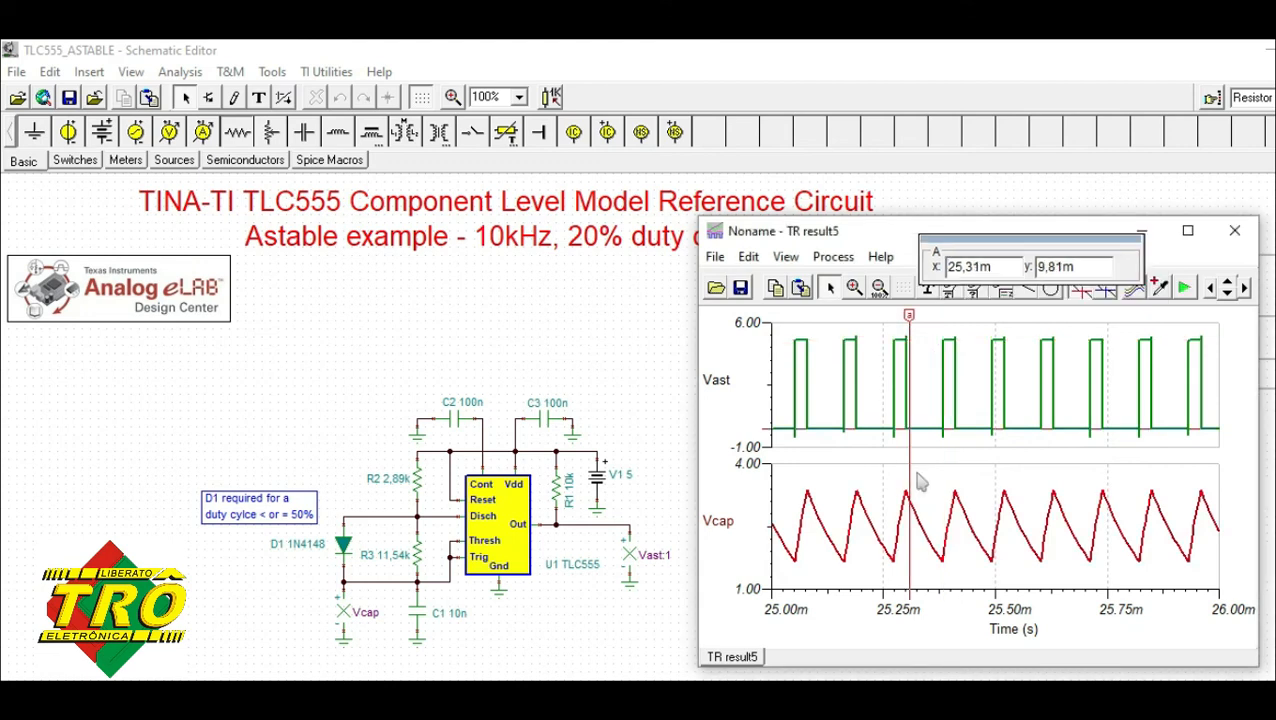
{"action": "left_click", "coordinate": [899, 341]}
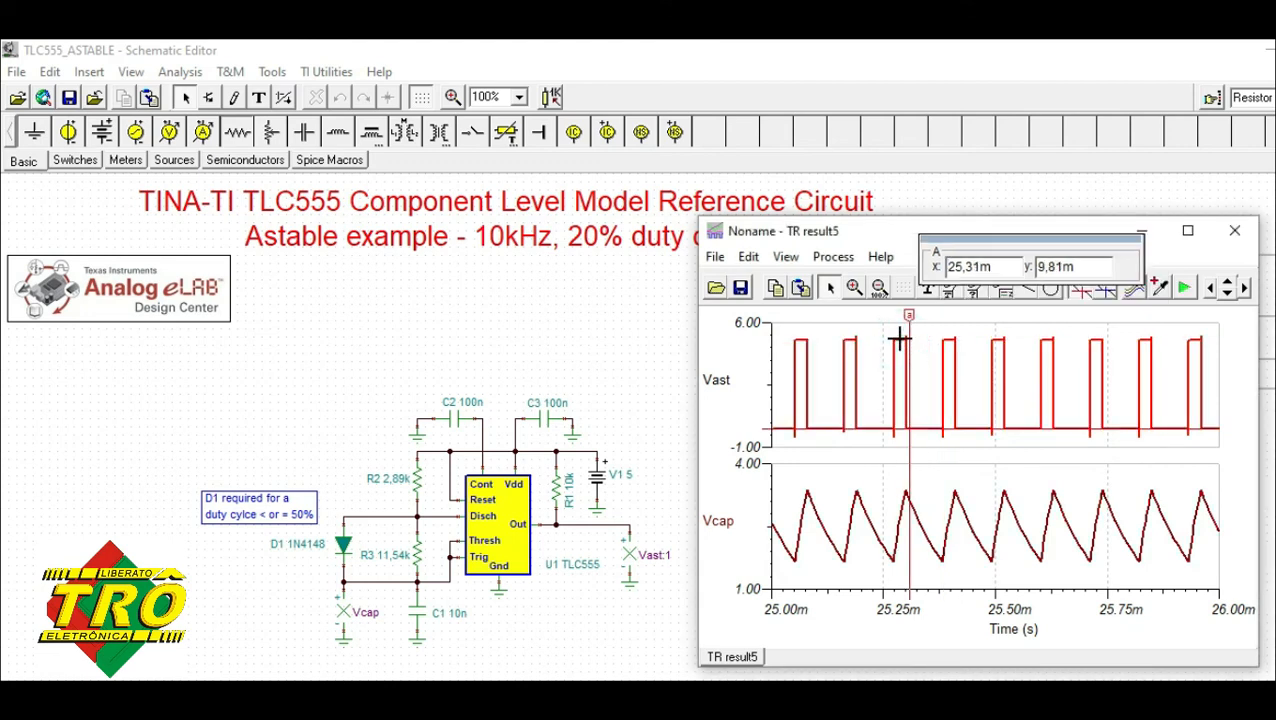
{"action": "left_click_drag", "start_coordinate": [906, 316], "coordinate": [900, 316]}
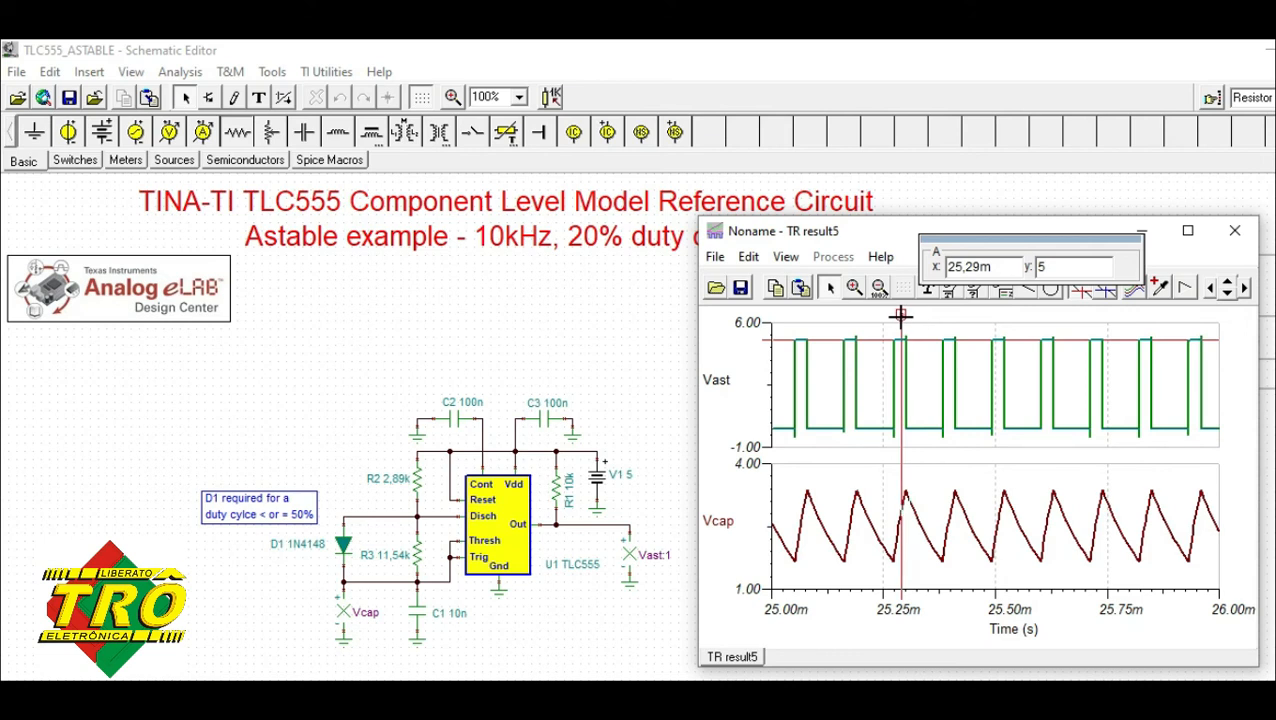
{"action": "left_click_drag", "start_coordinate": [900, 316], "coordinate": [876, 320]}
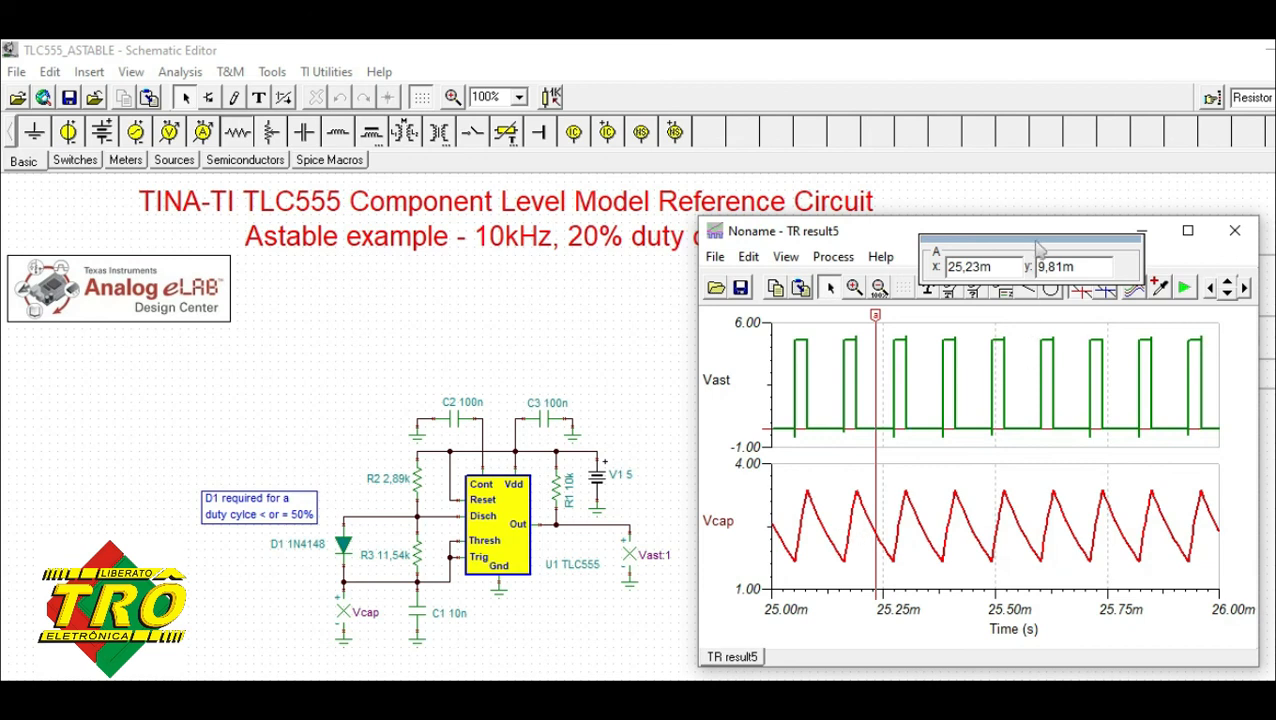
Place cursor B on the Vcap trace and move it to the peak near 25.41 ms, with cursor A on the Vast pulse near 25.29 ms.
{"action": "left_click_drag", "start_coordinate": [1015, 236], "coordinate": [1010, 208]}
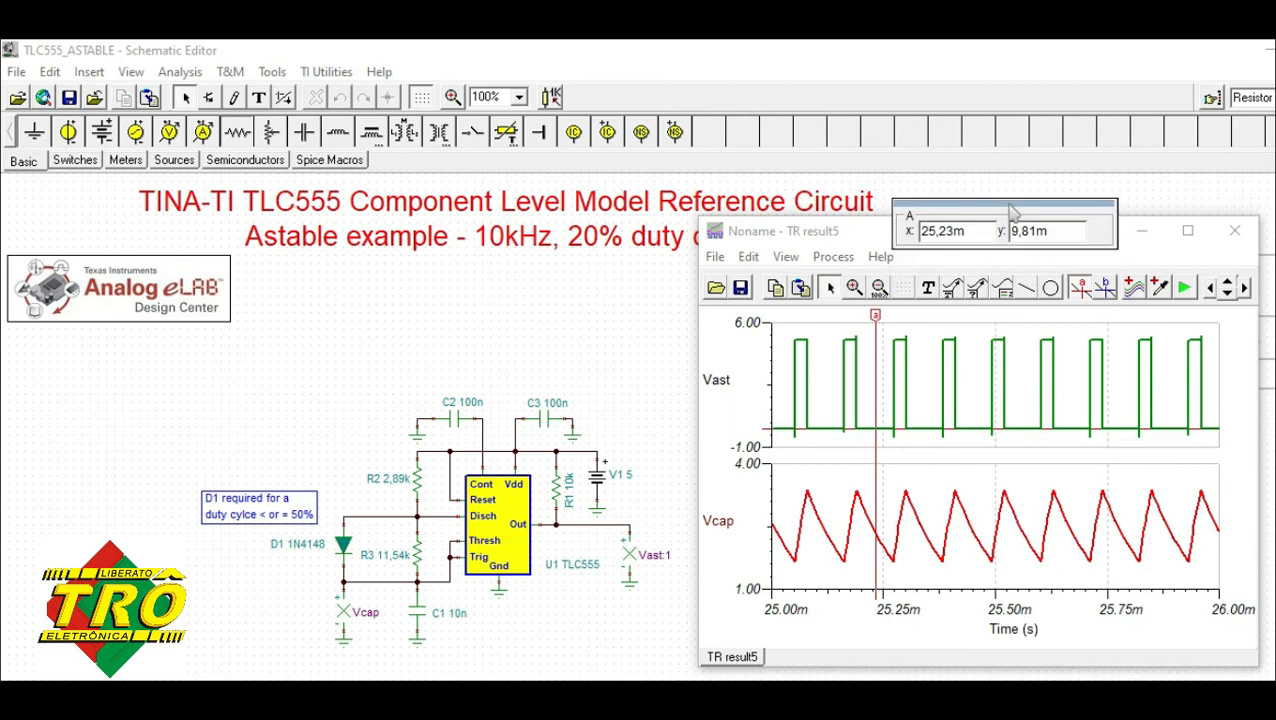
{"action": "left_click", "coordinate": [1104, 291]}
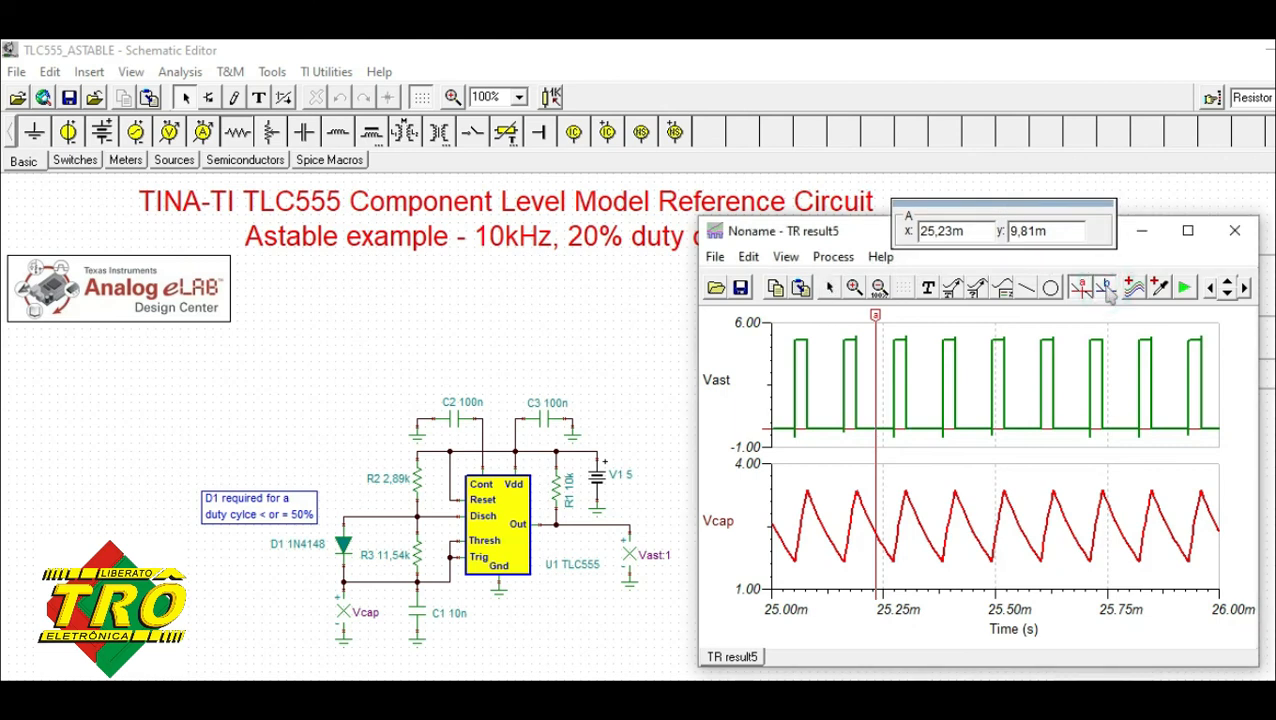
{"action": "left_click", "coordinate": [1018, 517]}
{"action": "left_click", "coordinate": [1029, 206]}
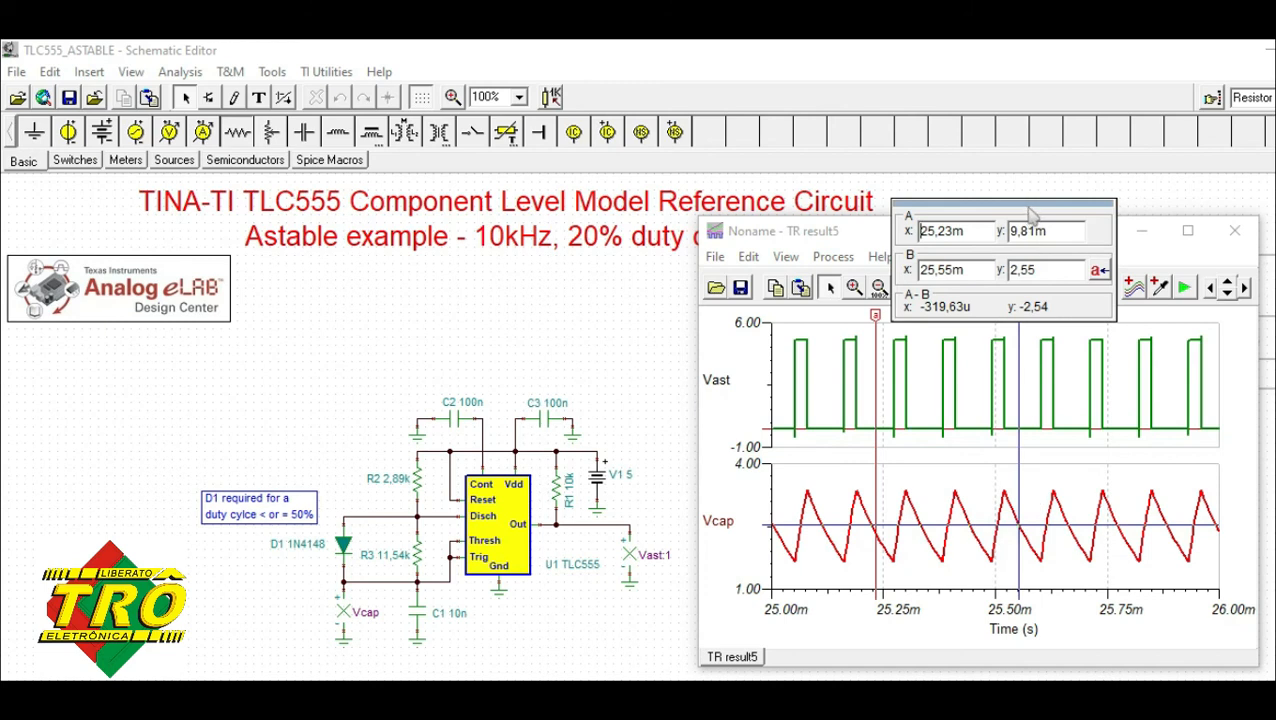
{"action": "left_click_drag", "start_coordinate": [1033, 210], "coordinate": [1028, 185]}
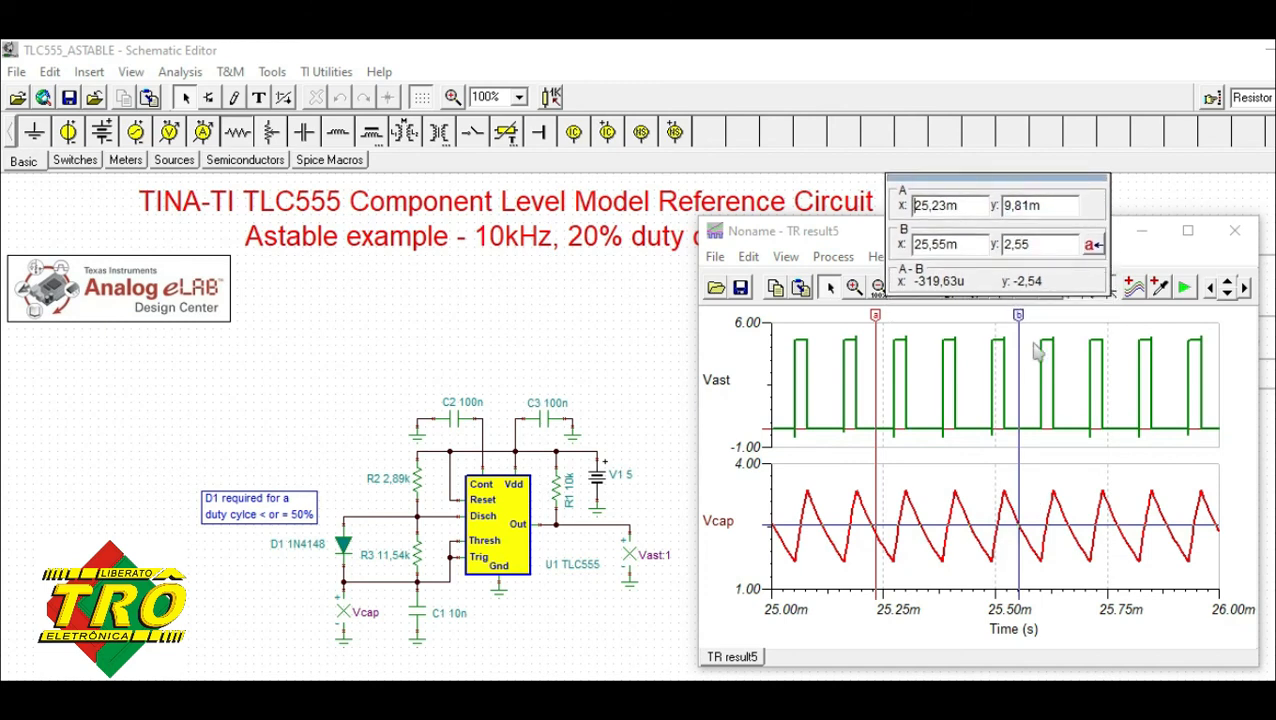
{"action": "left_click_drag", "start_coordinate": [1018, 316], "coordinate": [955, 316]}
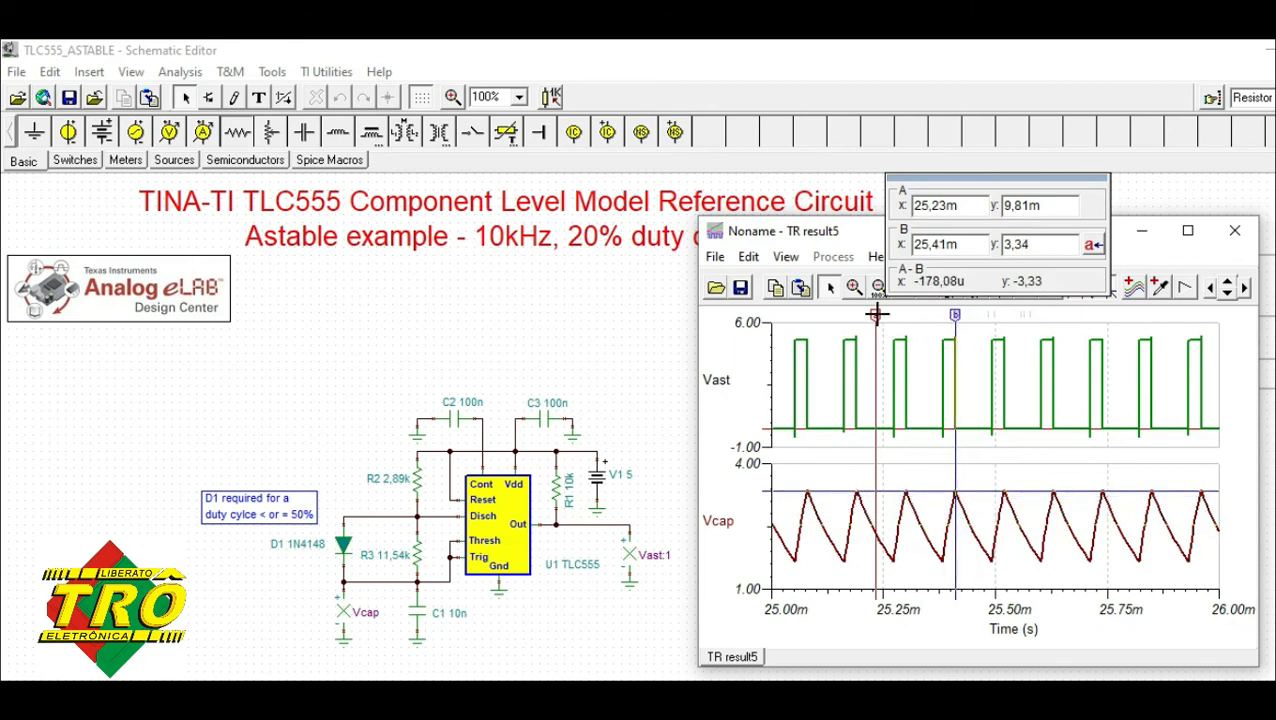
{"action": "left_click_drag", "start_coordinate": [877, 316], "coordinate": [899, 316]}
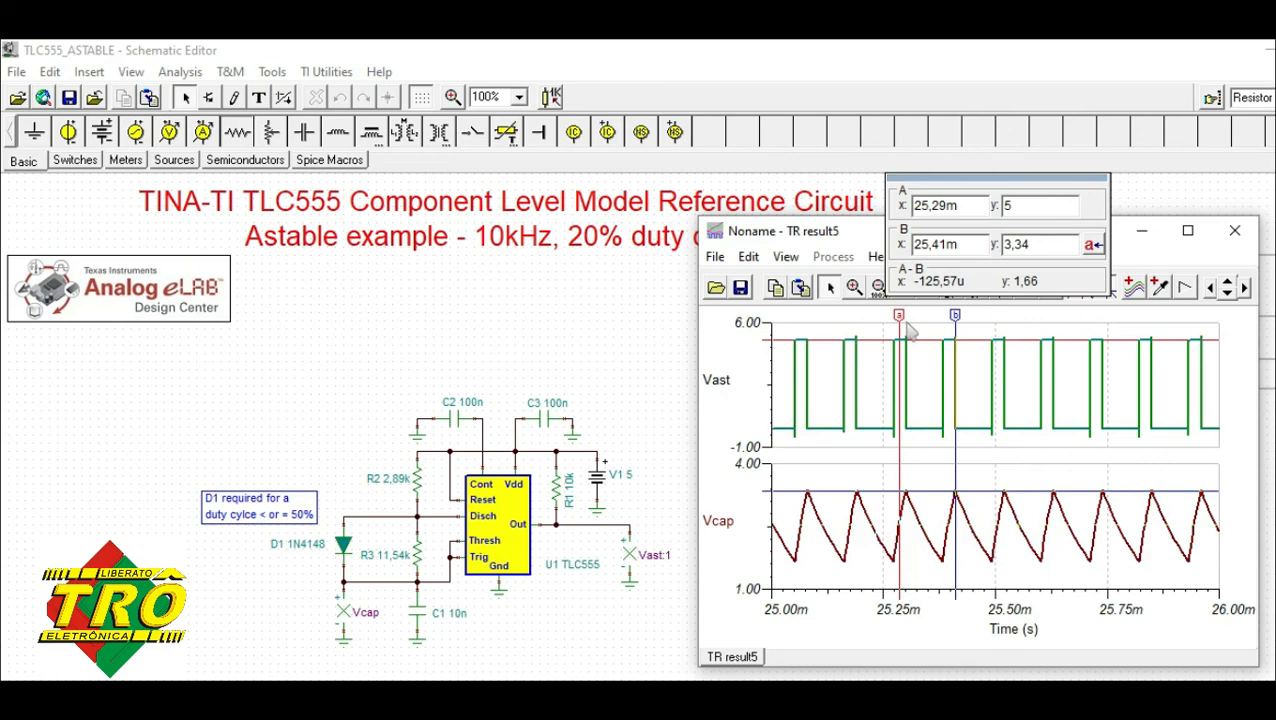